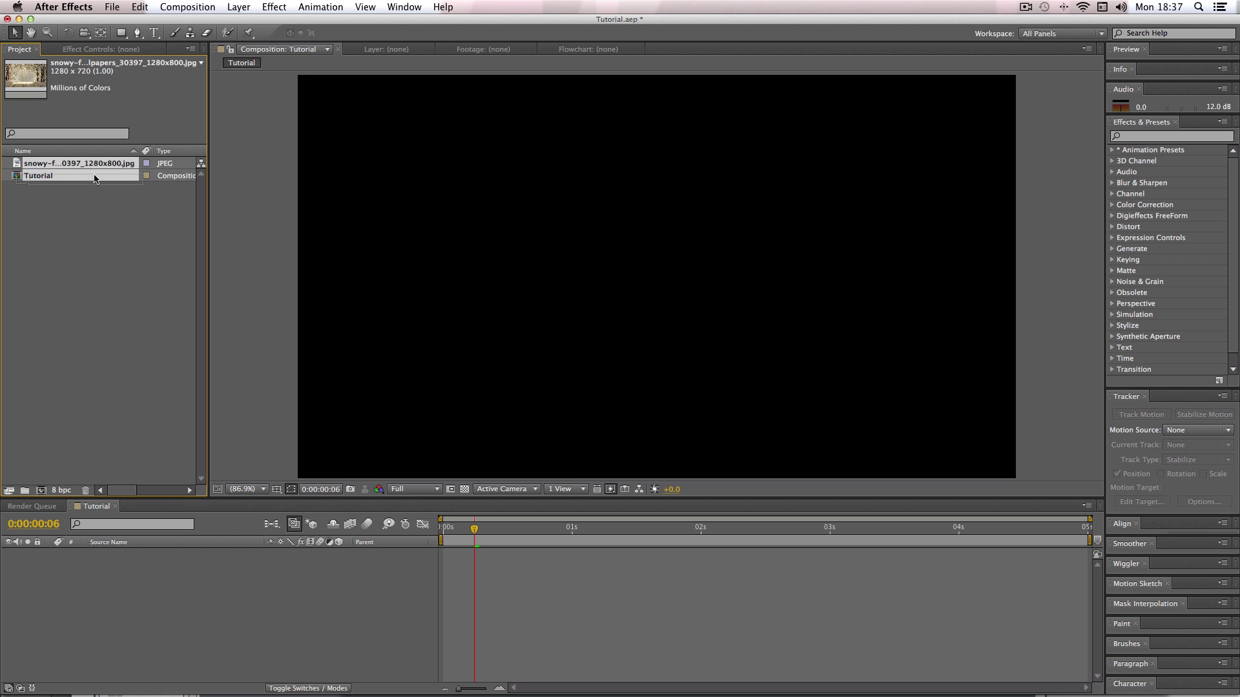
# Add the snowy forest JPG to the Tutorial timeline, select it, and pick the Pen tool.
pyautogui.moveTo(93, 165); pyautogui.dragTo(225, 599)
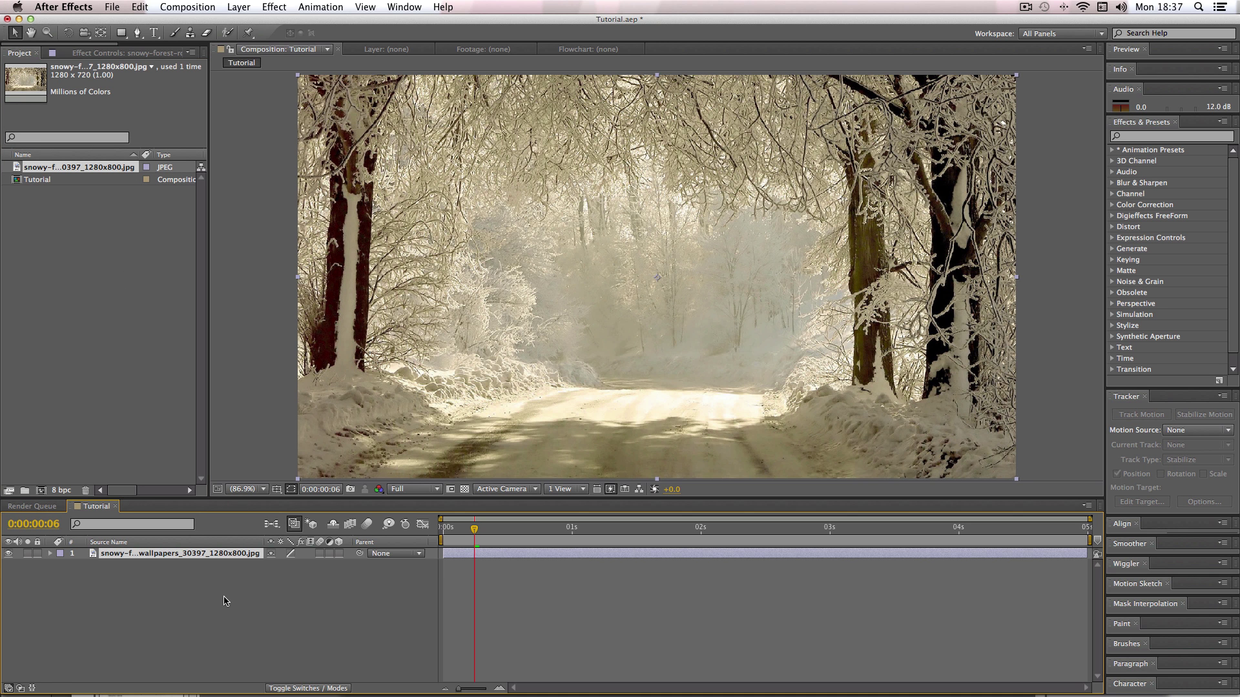
pyautogui.click(150, 555)
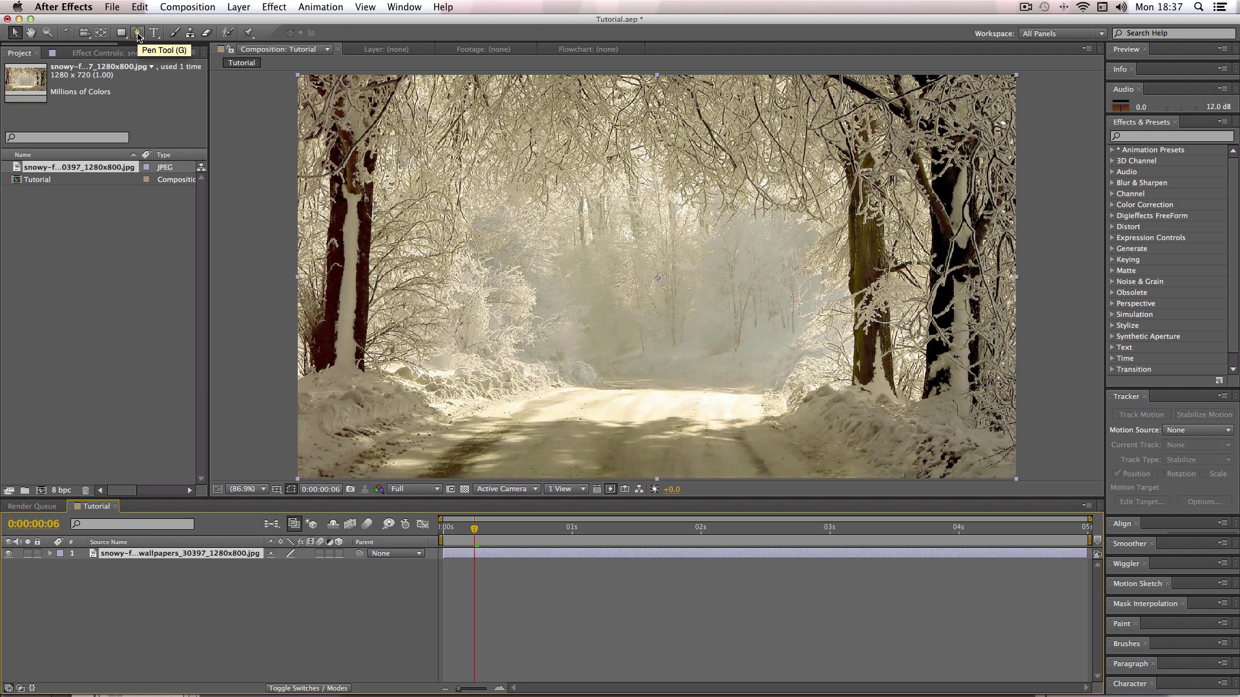
pyautogui.click(138, 33)
pyautogui.click(178, 35)
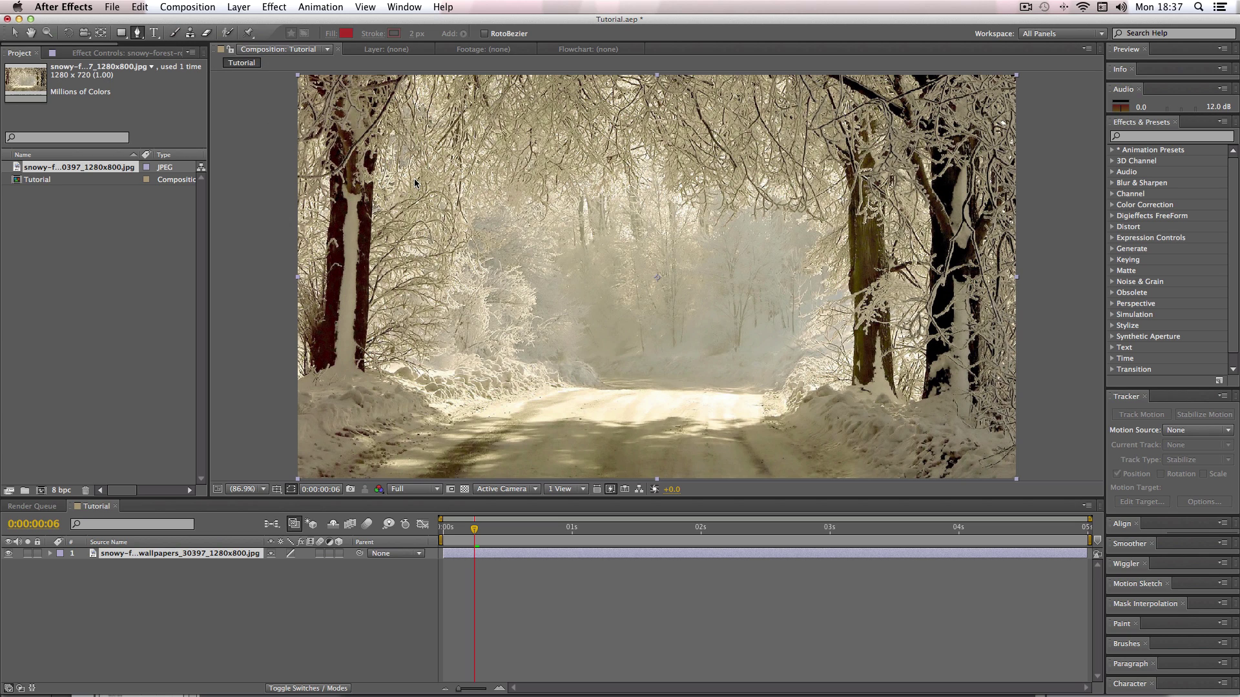
# Draw a closed four-corner mask on the photo, a tilted quadrilateral in the upper middle.
pyautogui.click(388, 159)
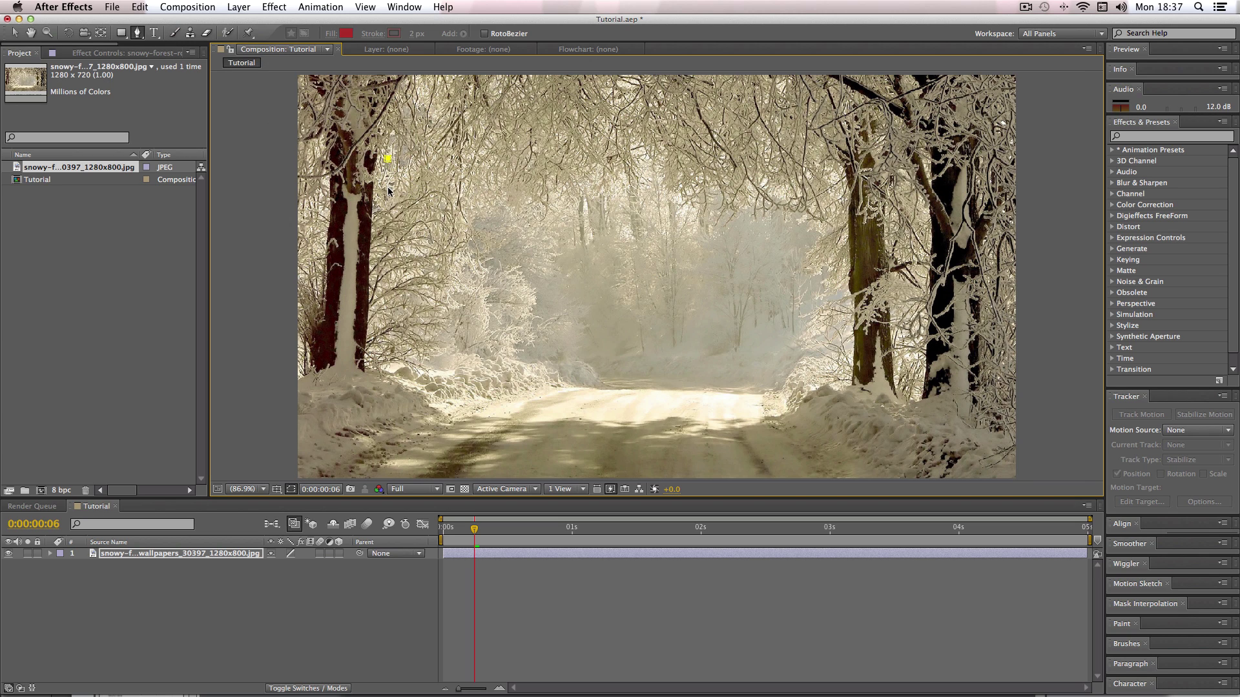
pyautogui.click(379, 323)
pyautogui.click(710, 353)
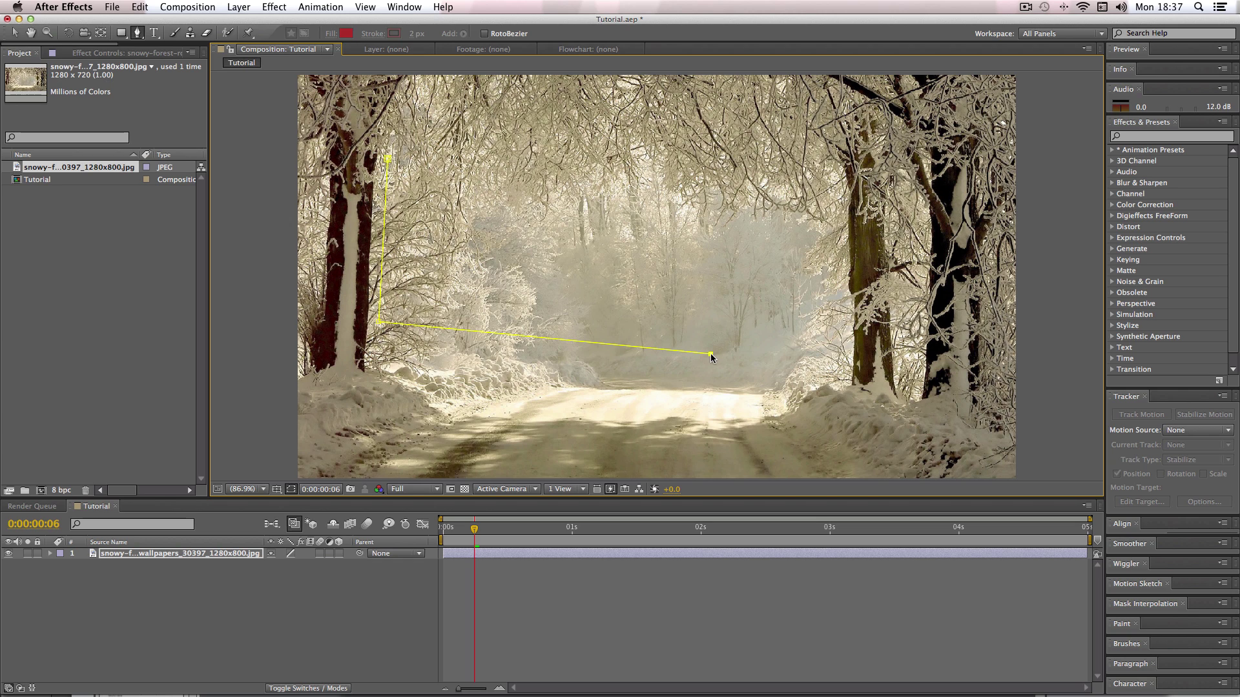
pyautogui.click(703, 149)
pyautogui.click(388, 161)
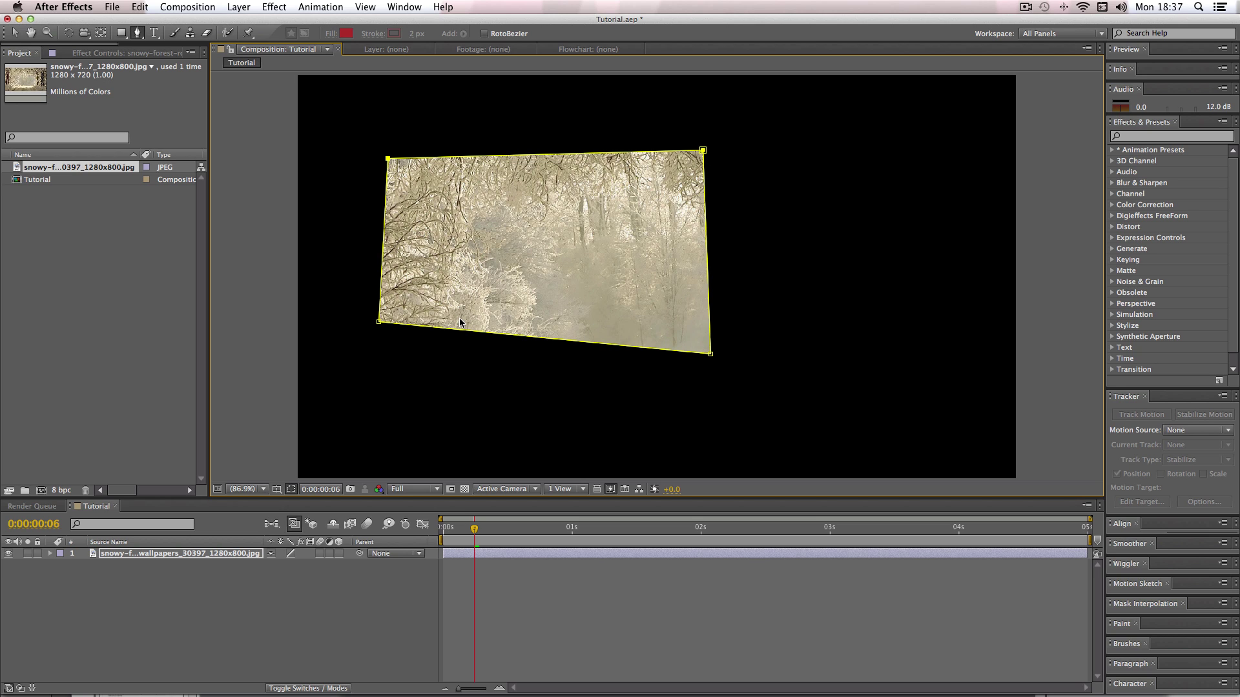
# Reveal Mask 1 in the timeline, toggle Inverted on then off, and deselect the layer.
pyautogui.click(50, 554)
pyautogui.click(71, 565)
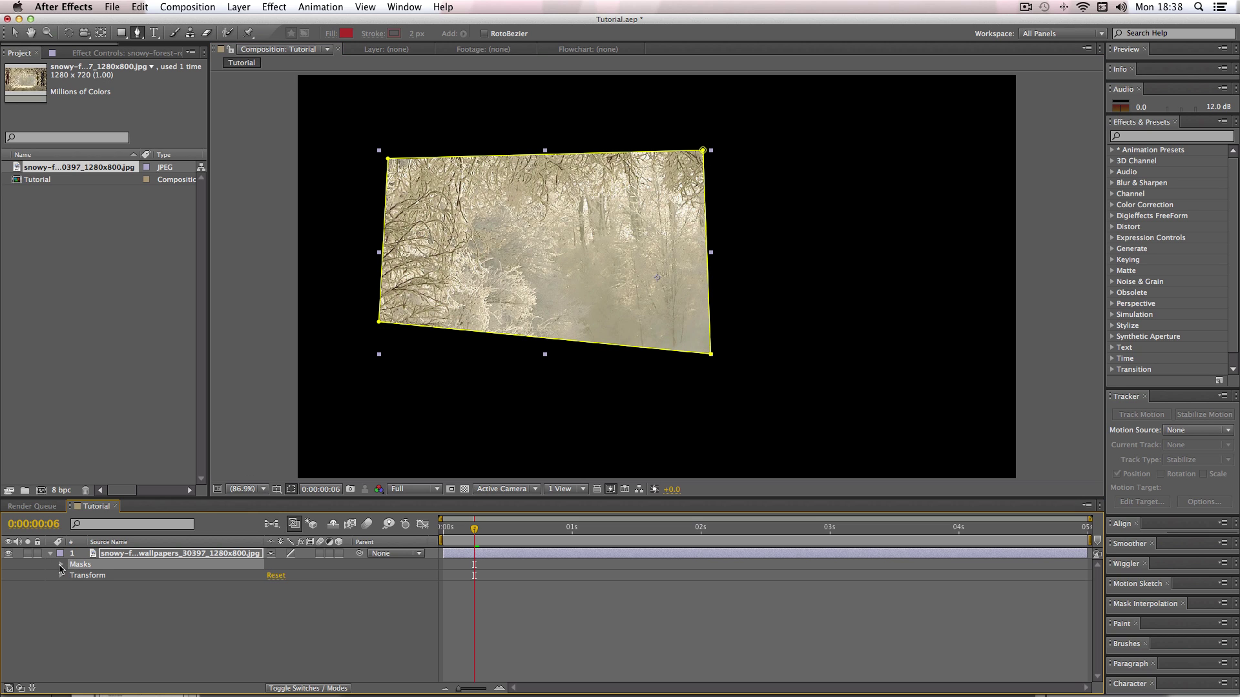
pyautogui.click(61, 564)
pyautogui.click(315, 575)
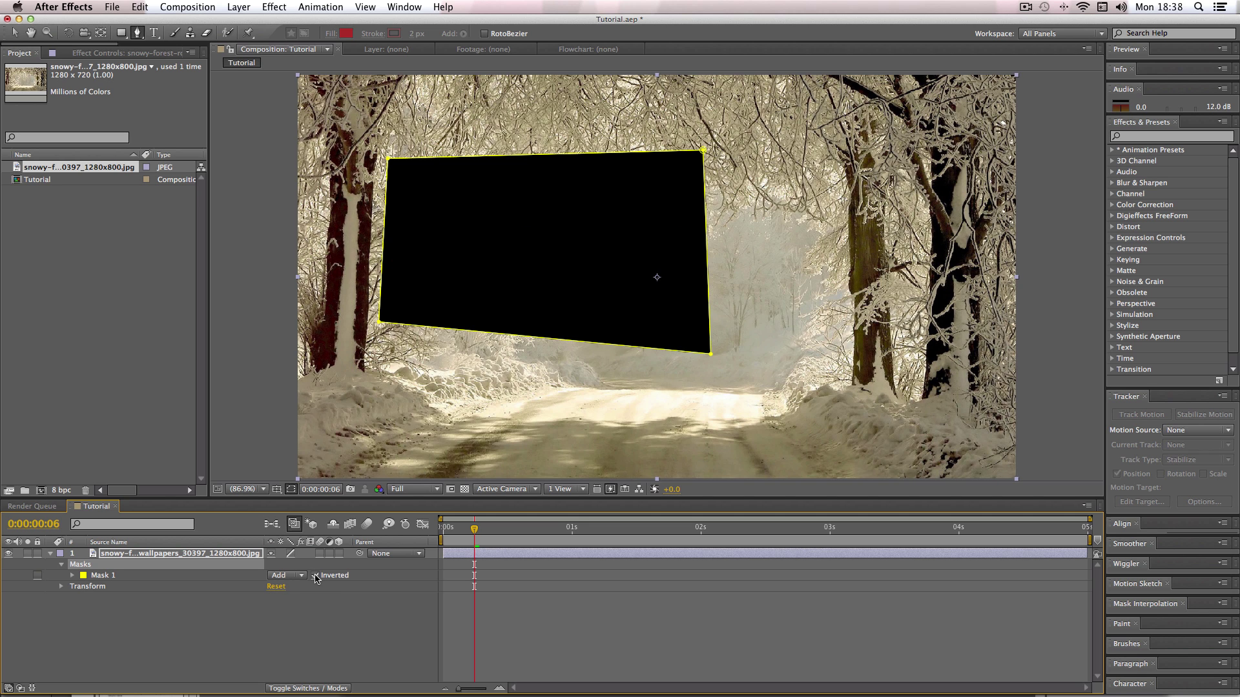
pyautogui.click(315, 575)
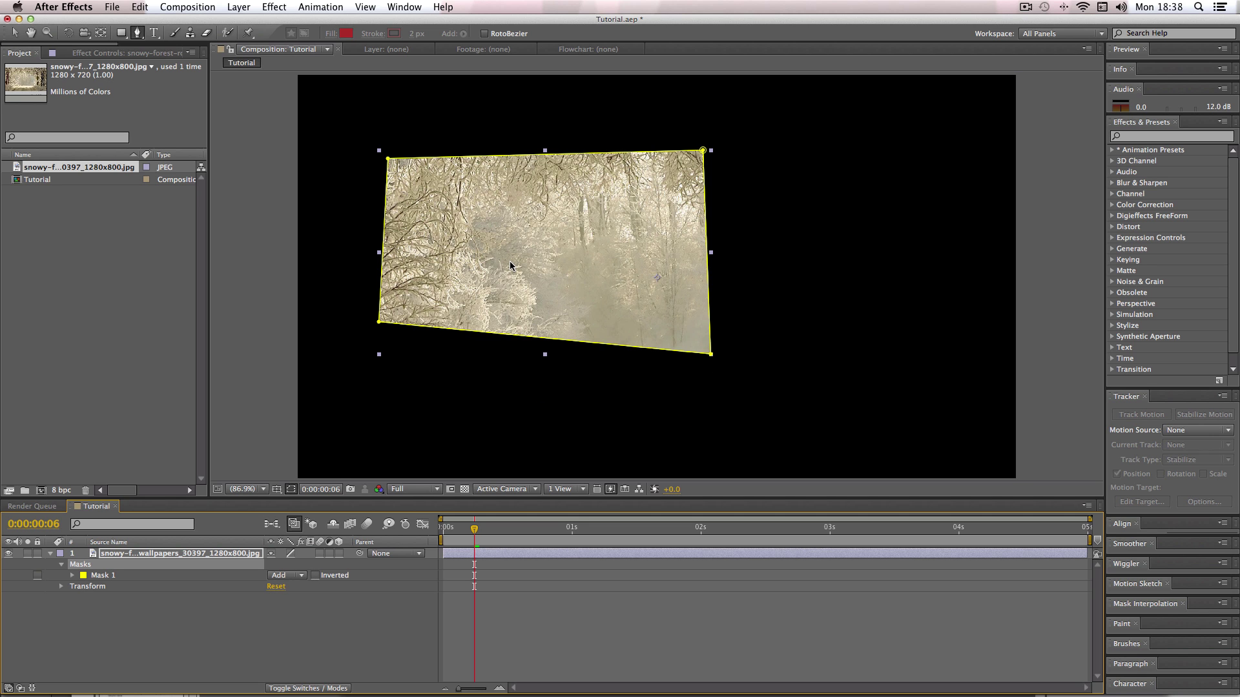
pyautogui.click(14, 33)
pyautogui.click(362, 220)
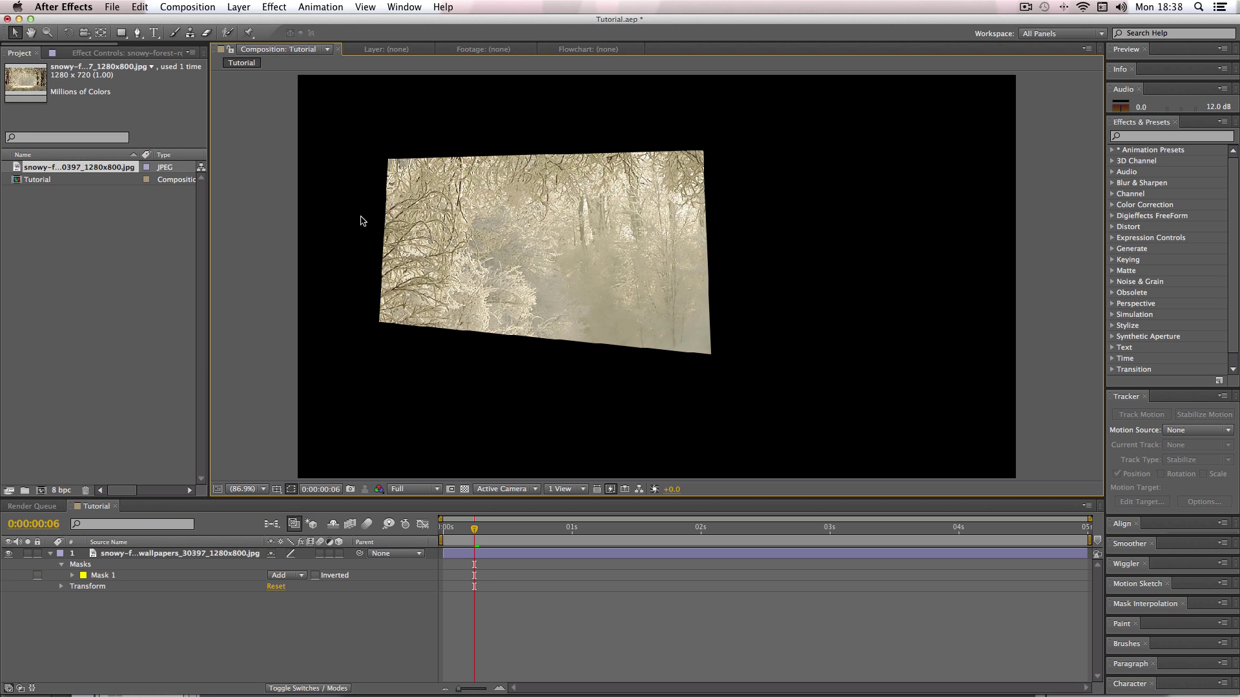
# Show Mask 1's Feather, Opacity and Expansion properties and return the time to 0:00:00:00.
pyautogui.click(400, 211)
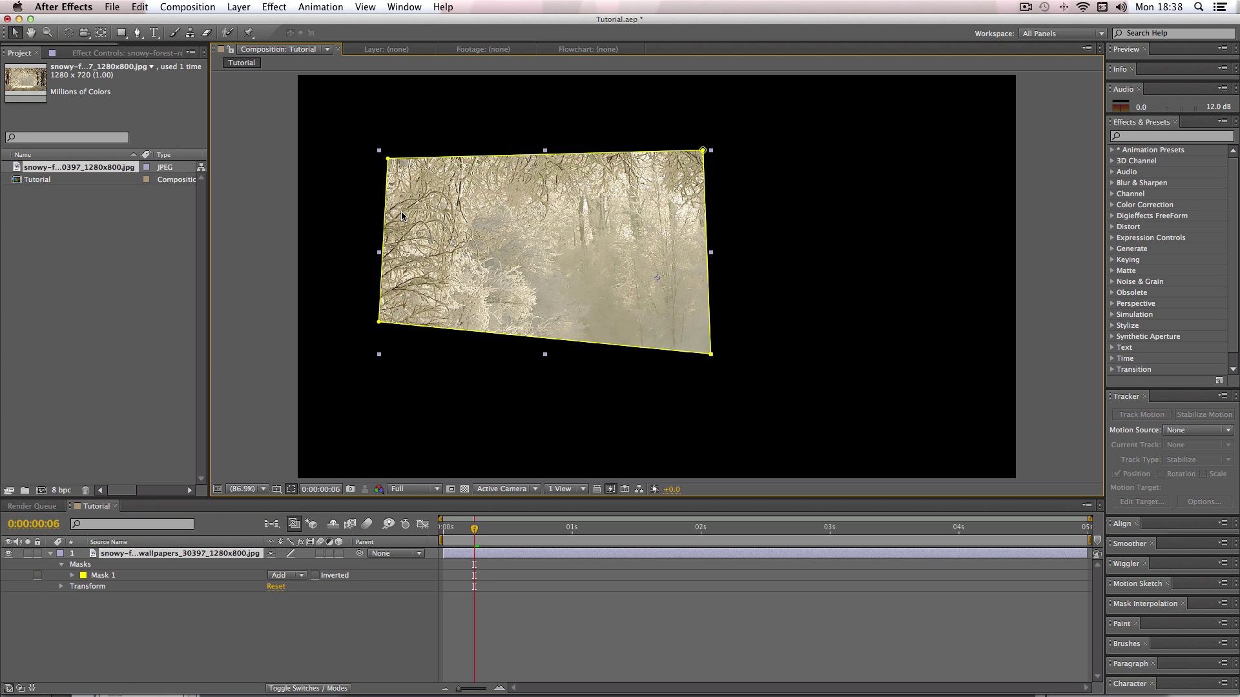
pyautogui.click(72, 576)
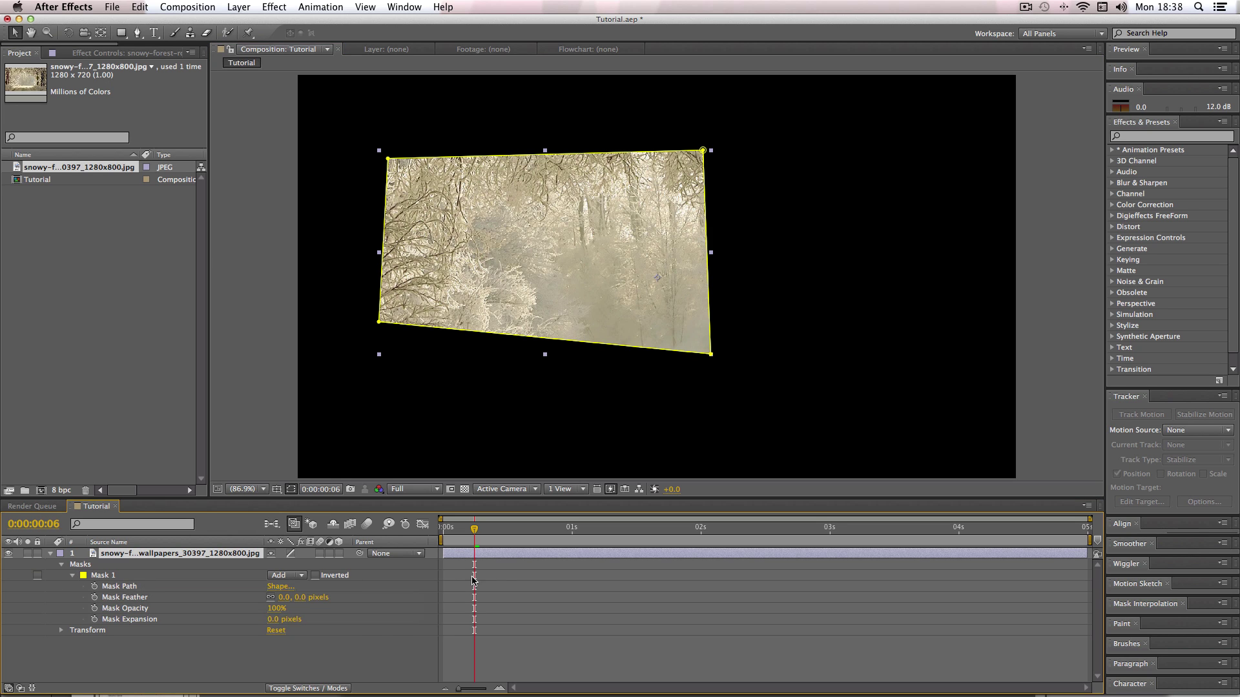
pyautogui.moveTo(473, 532); pyautogui.dragTo(434, 546)
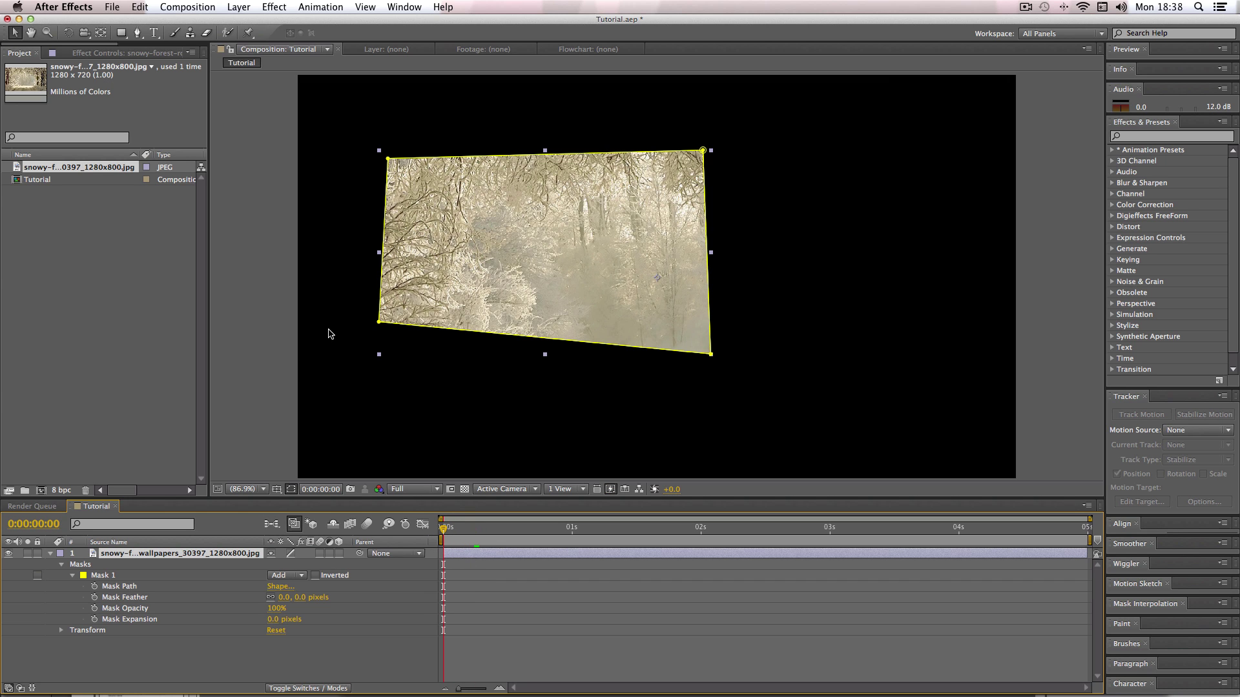
# Set a Mask Path keyframe at 0s and move the current time to 0:00:04:00.
pyautogui.click(94, 588)
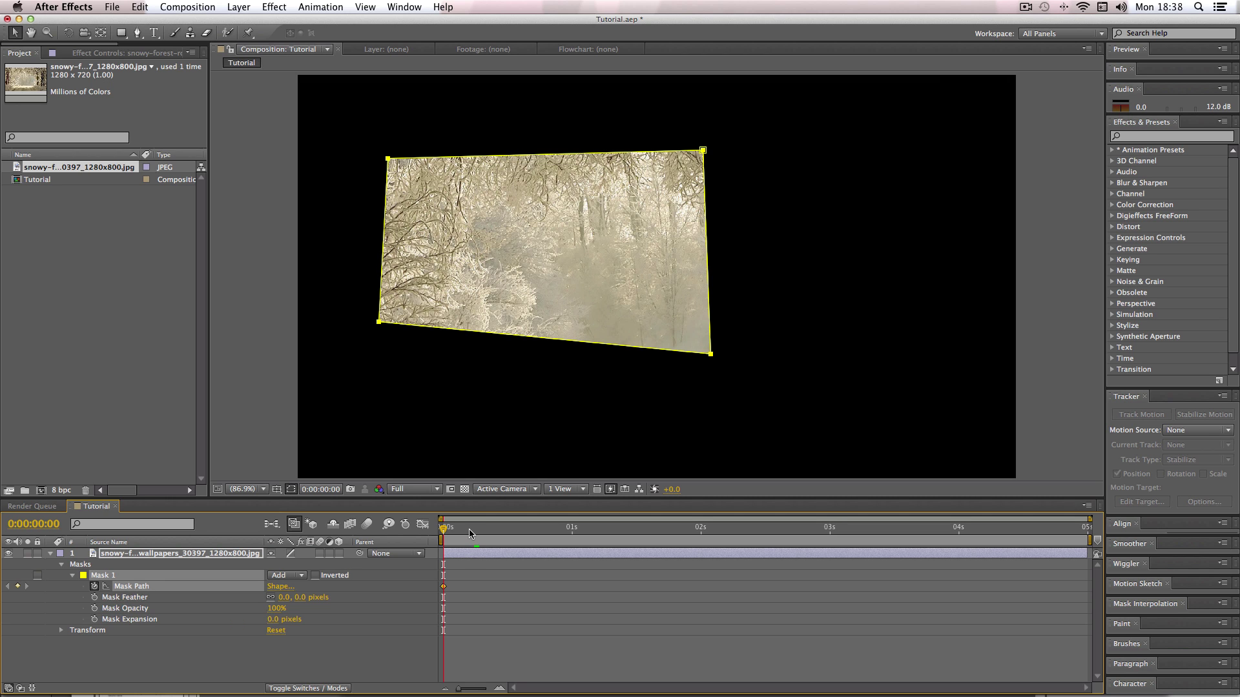
pyautogui.moveTo(469, 529); pyautogui.dragTo(958, 550)
pyautogui.click(633, 211)
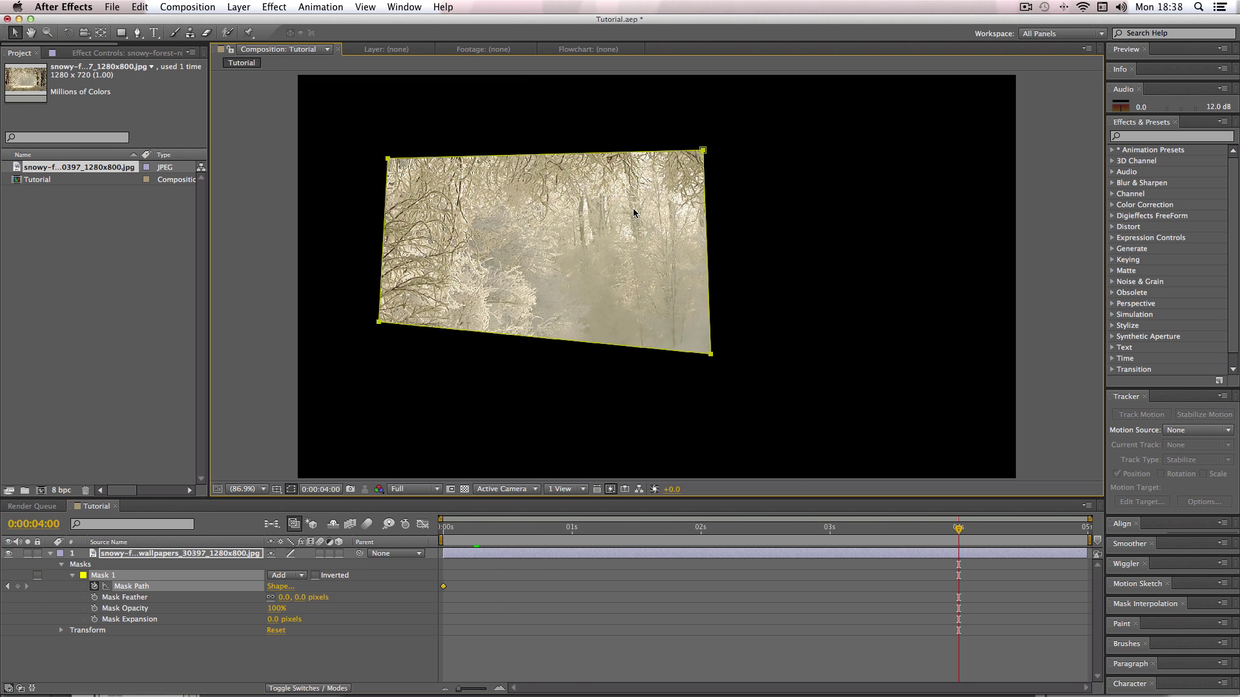
# Drag the mask corners right into a narrow tilted strip at 4s, then scrub back to 0.
pyautogui.moveTo(702, 149); pyautogui.dragTo(961, 117)
pyautogui.moveTo(388, 158); pyautogui.dragTo(852, 111)
pyautogui.moveTo(710, 354); pyautogui.dragTo(978, 350)
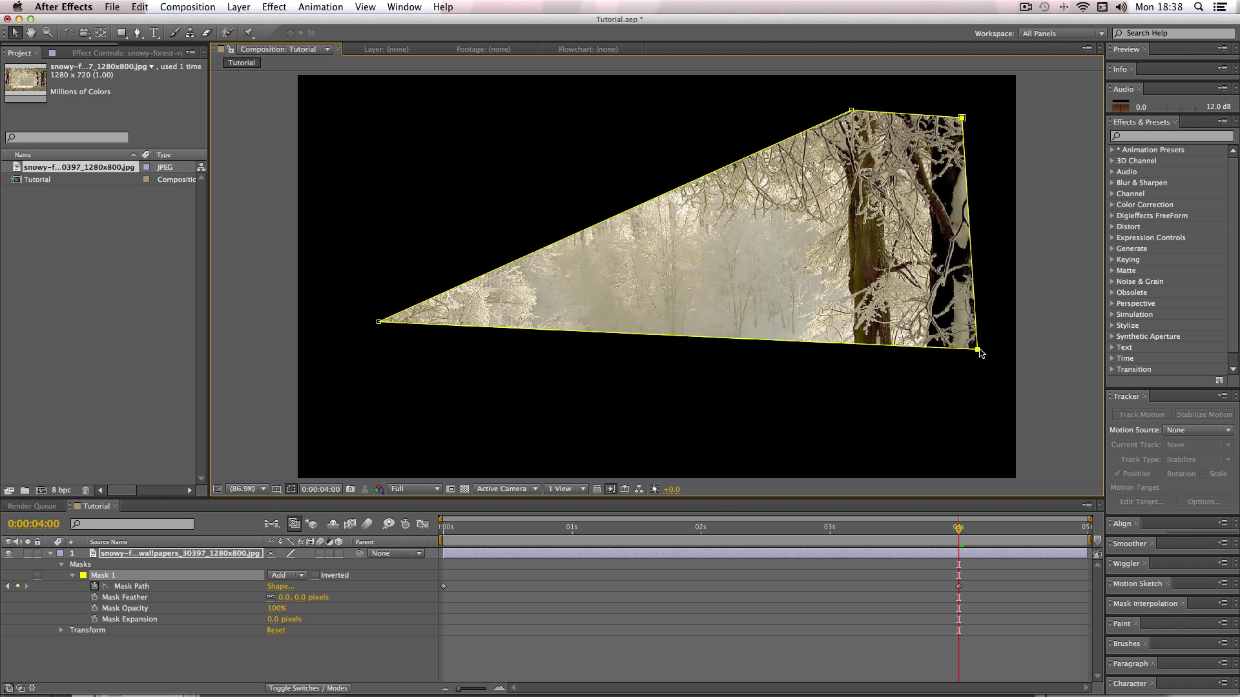
pyautogui.moveTo(379, 321); pyautogui.dragTo(878, 347)
pyautogui.moveTo(614, 531); pyautogui.dragTo(443, 529)
pyautogui.press('space')
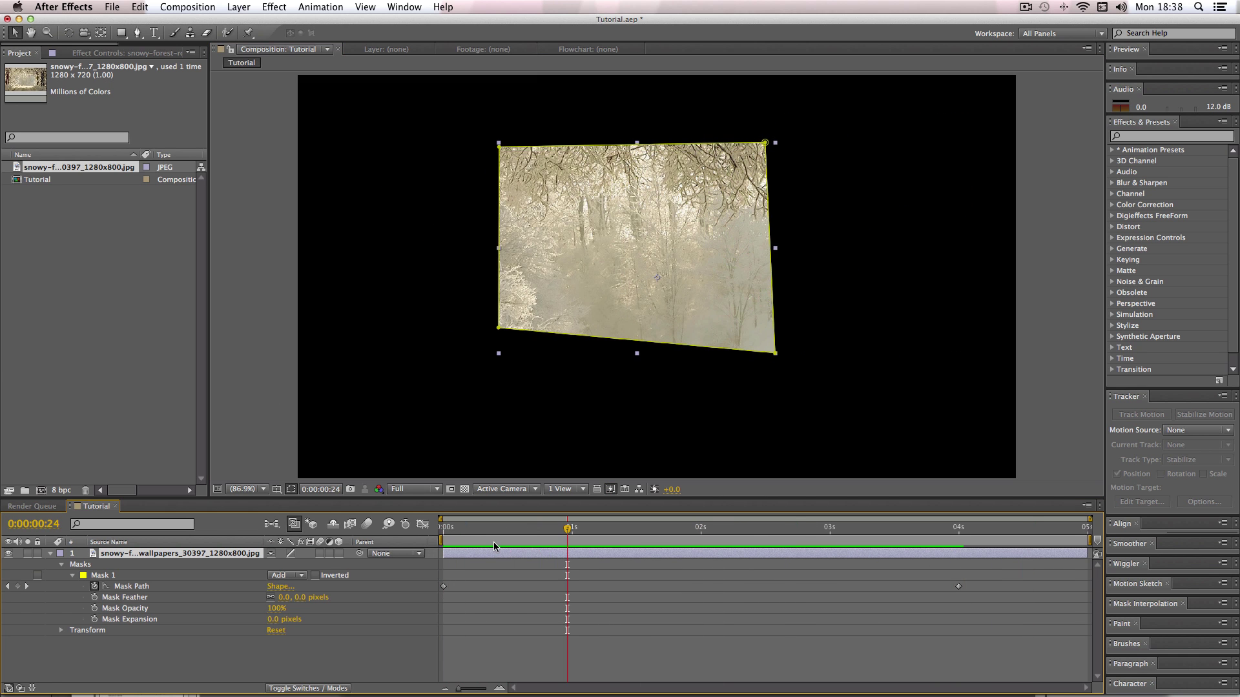
pyautogui.click(489, 532)
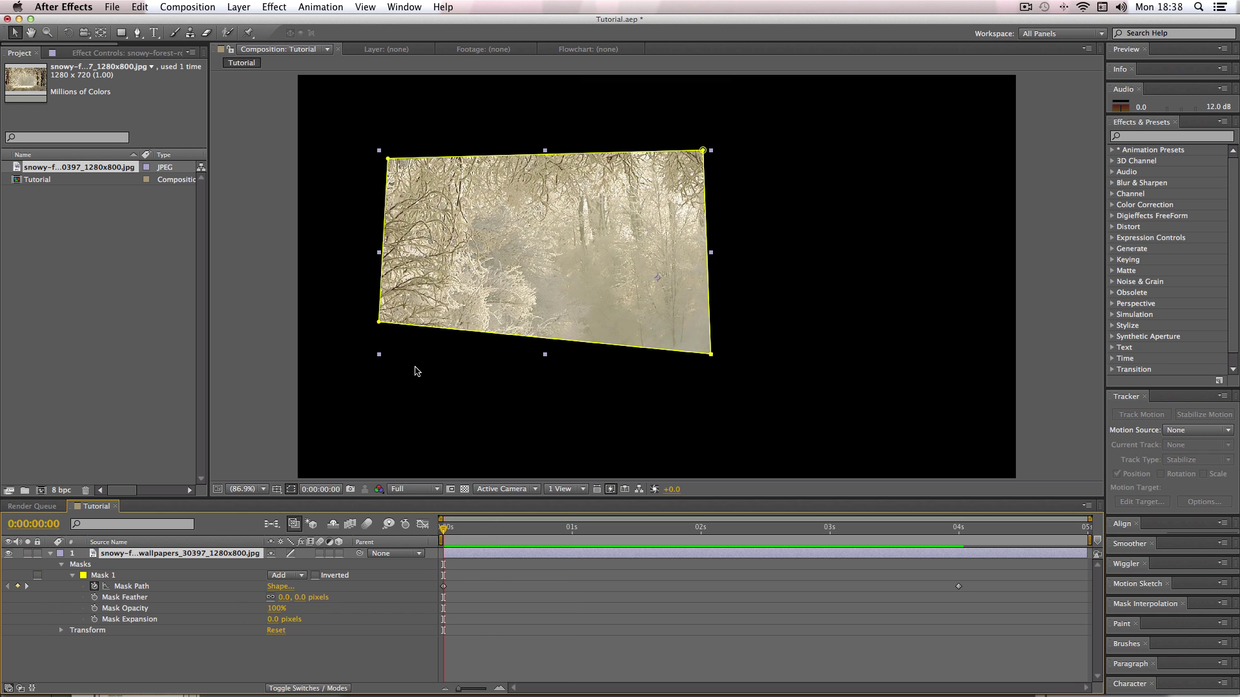
pyautogui.moveTo(478, 532); pyautogui.dragTo(421, 531)
pyautogui.click(148, 649)
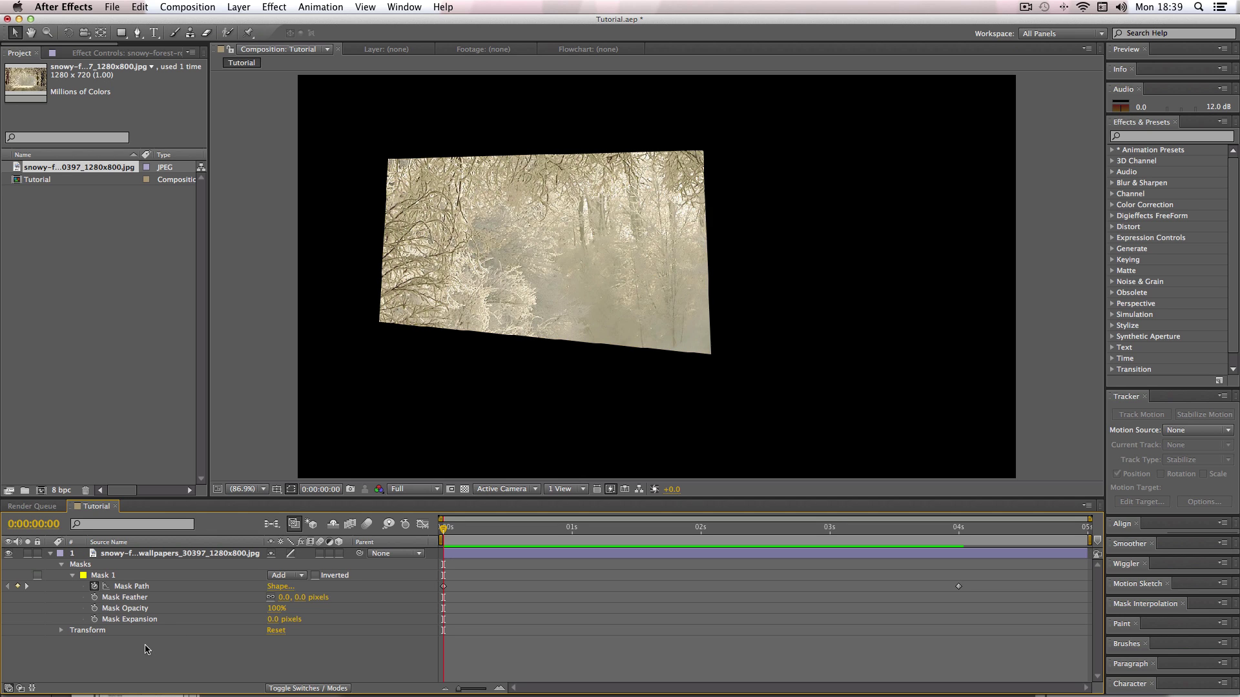
pyautogui.click(139, 556)
pyautogui.press('Delete')
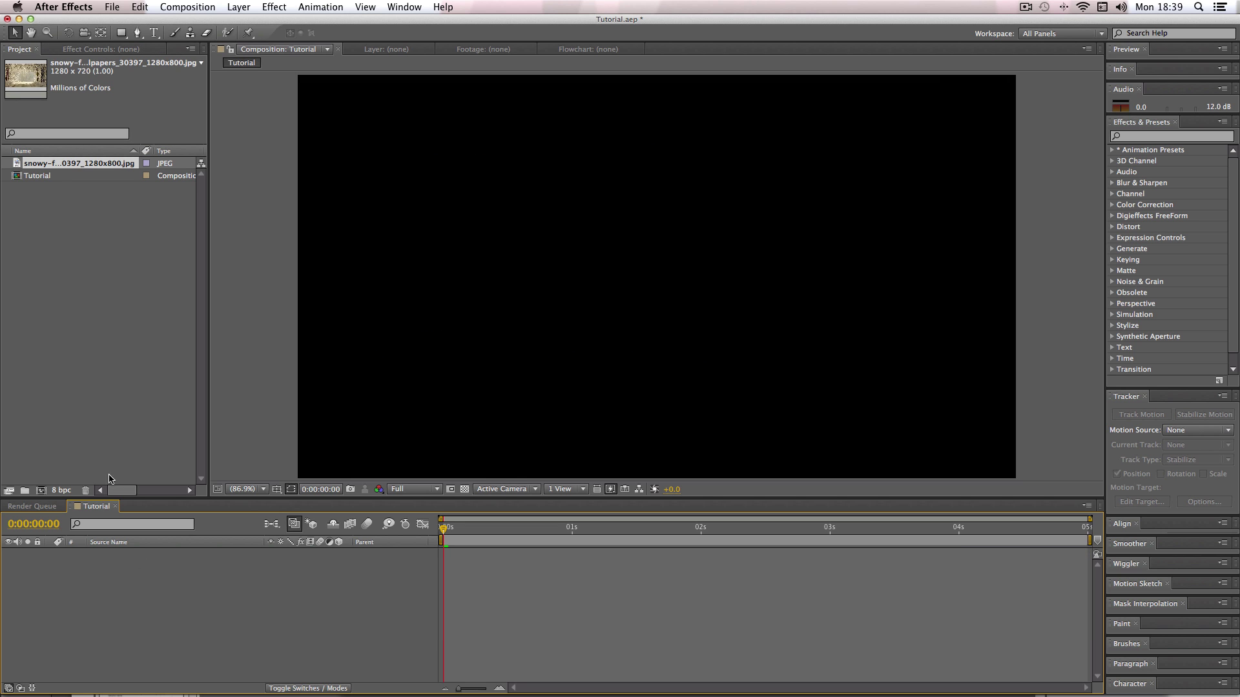
pyautogui.click(81, 229)
pyautogui.moveTo(91, 167); pyautogui.dragTo(171, 648)
pyautogui.click(172, 645)
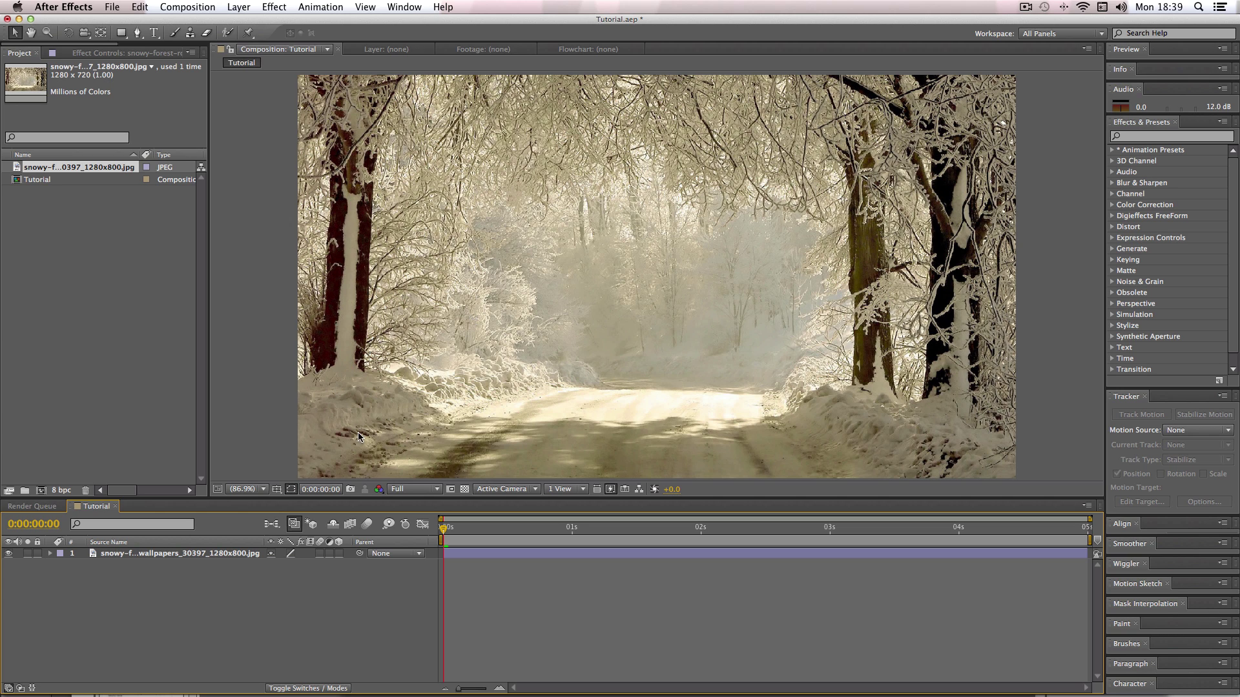
# Add Adjustment Layer 1 above the forest photo via New > Adjustment Layer and select it.
pyautogui.rightClick(173, 598)
pyautogui.moveTo(197, 579)
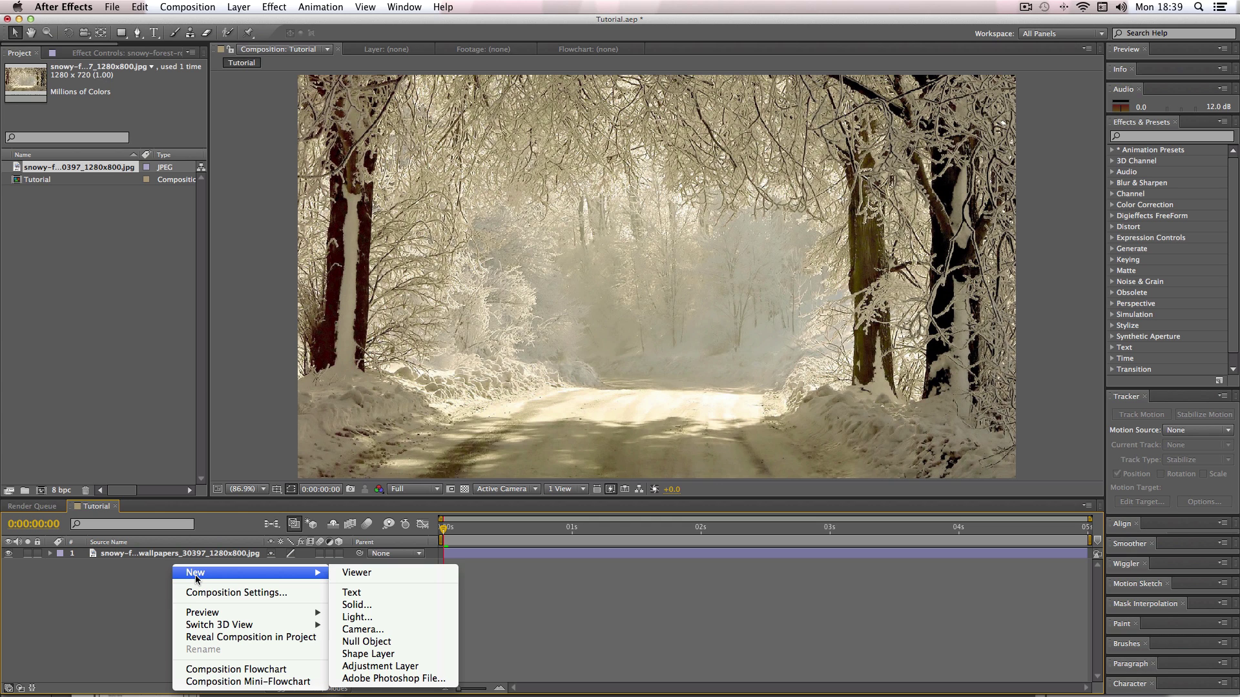
pyautogui.click(403, 667)
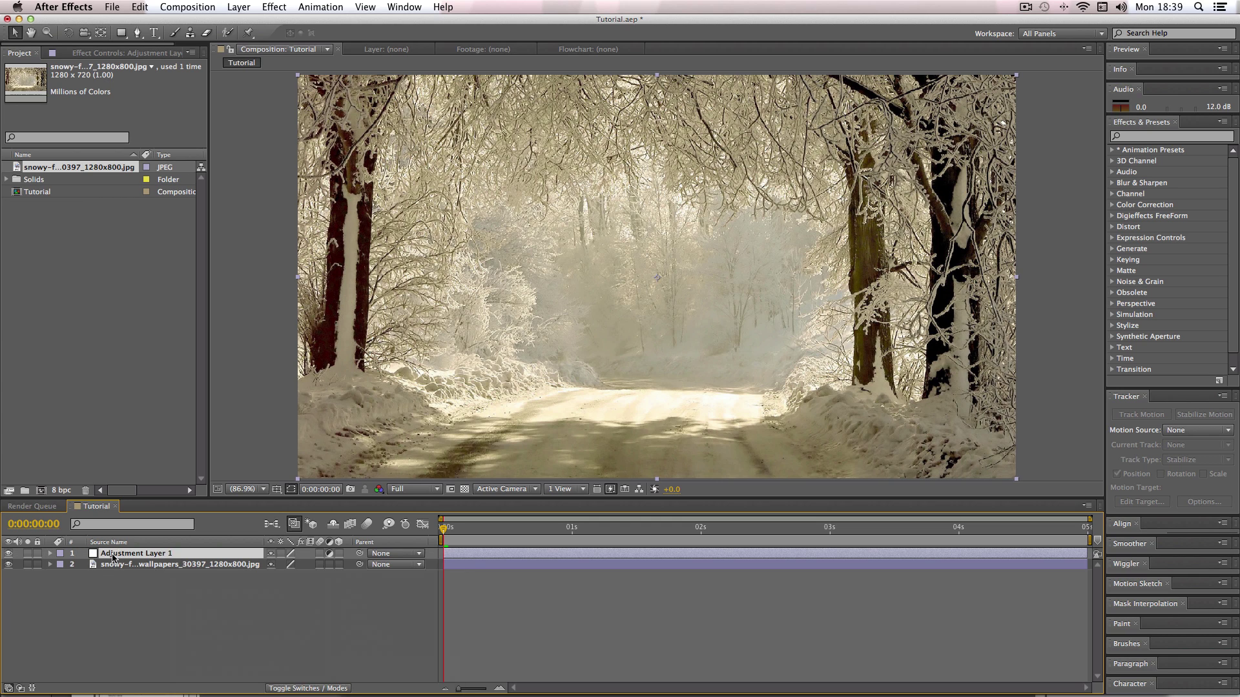
pyautogui.click(113, 591)
pyautogui.click(119, 555)
# Draw a closed four-point mask on the adjustment layer over the left trees and misty centre.
pyautogui.click(137, 33)
pyautogui.click(337, 139)
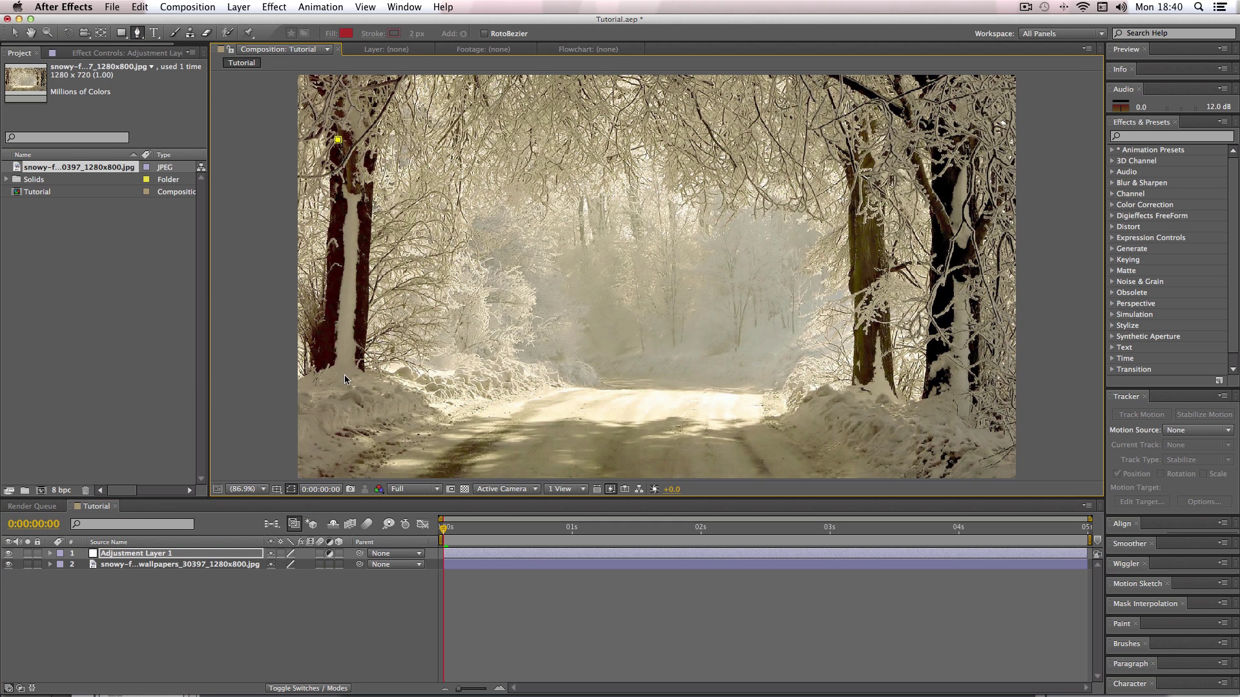
pyautogui.click(335, 367)
pyautogui.click(708, 378)
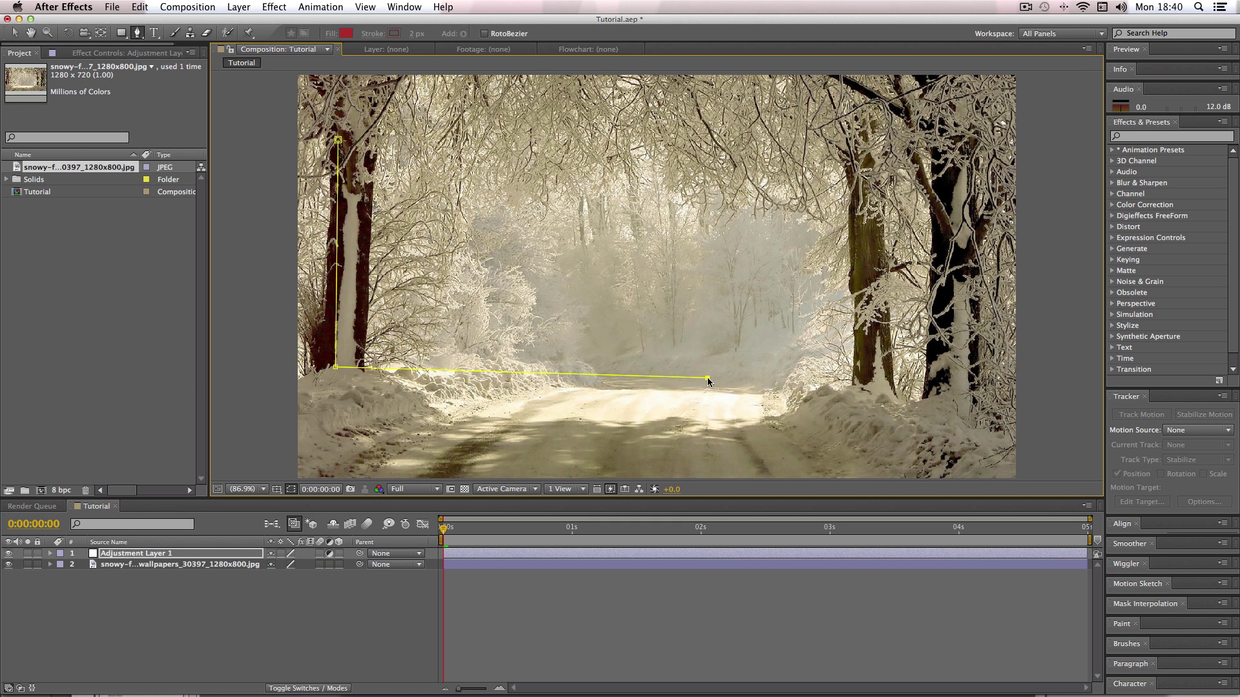
pyautogui.click(697, 158)
pyautogui.click(337, 139)
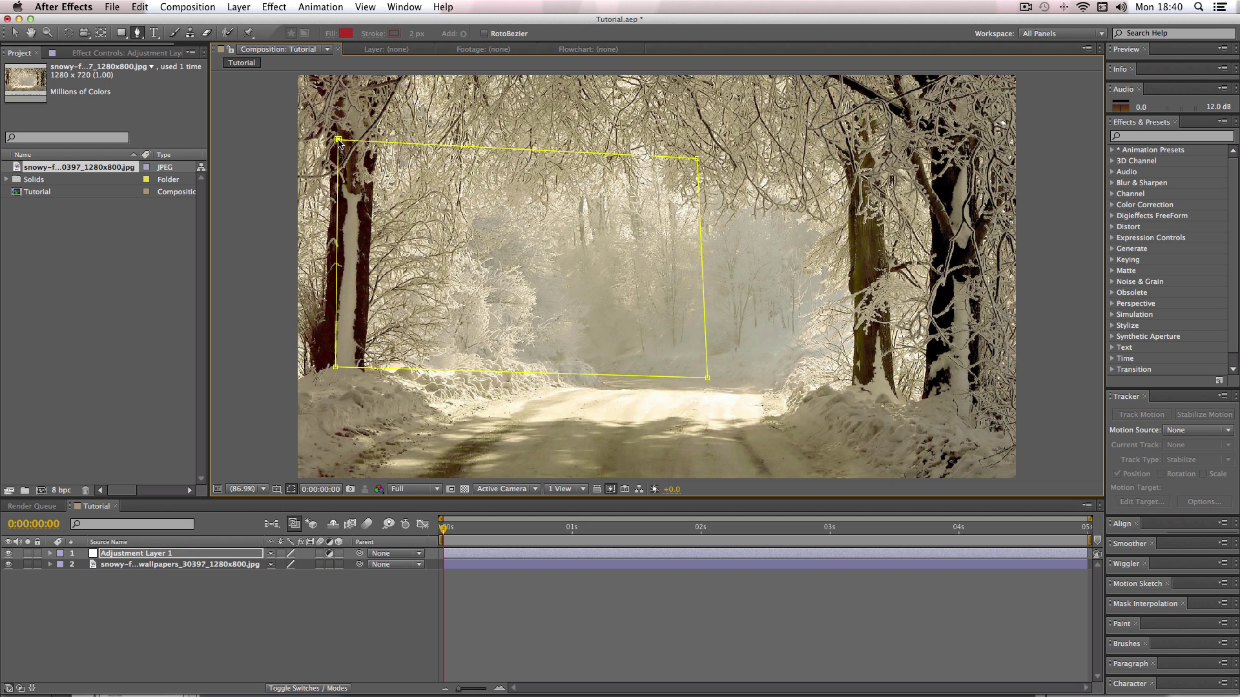
# Adjust the top-right and bottom-right mask corners to square the shape into a near-rectangle.
pyautogui.click(127, 554)
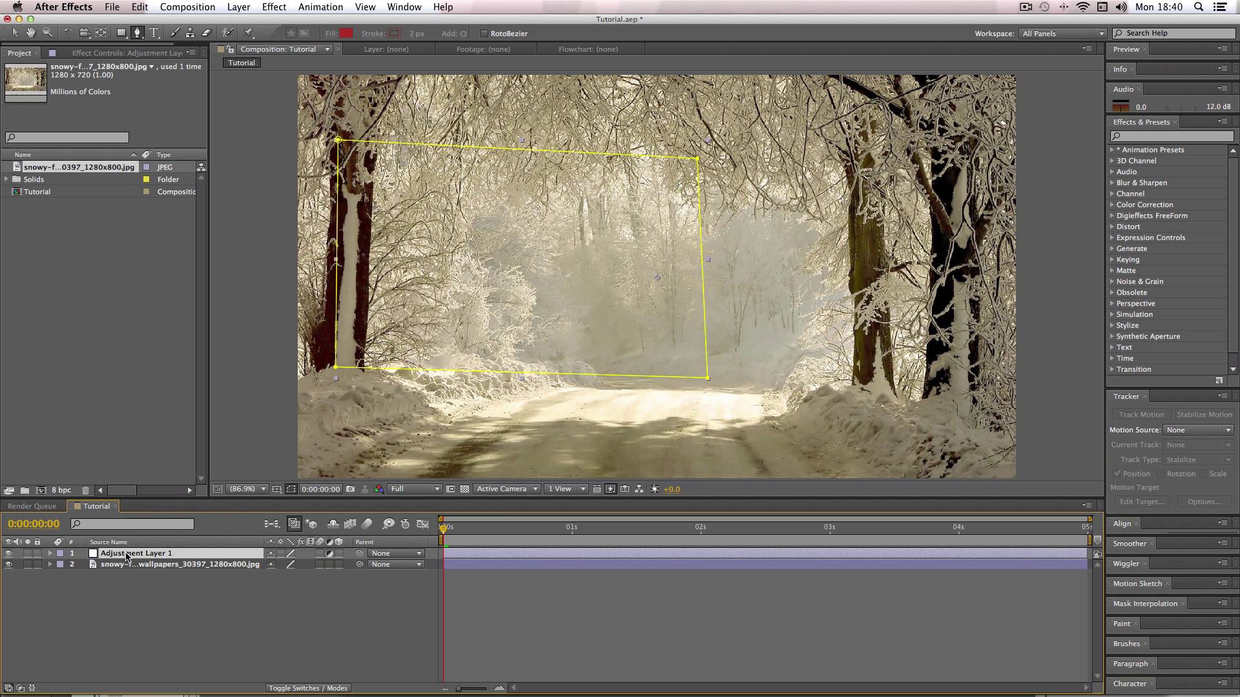
pyautogui.click(14, 32)
pyautogui.moveTo(698, 159); pyautogui.dragTo(698, 143)
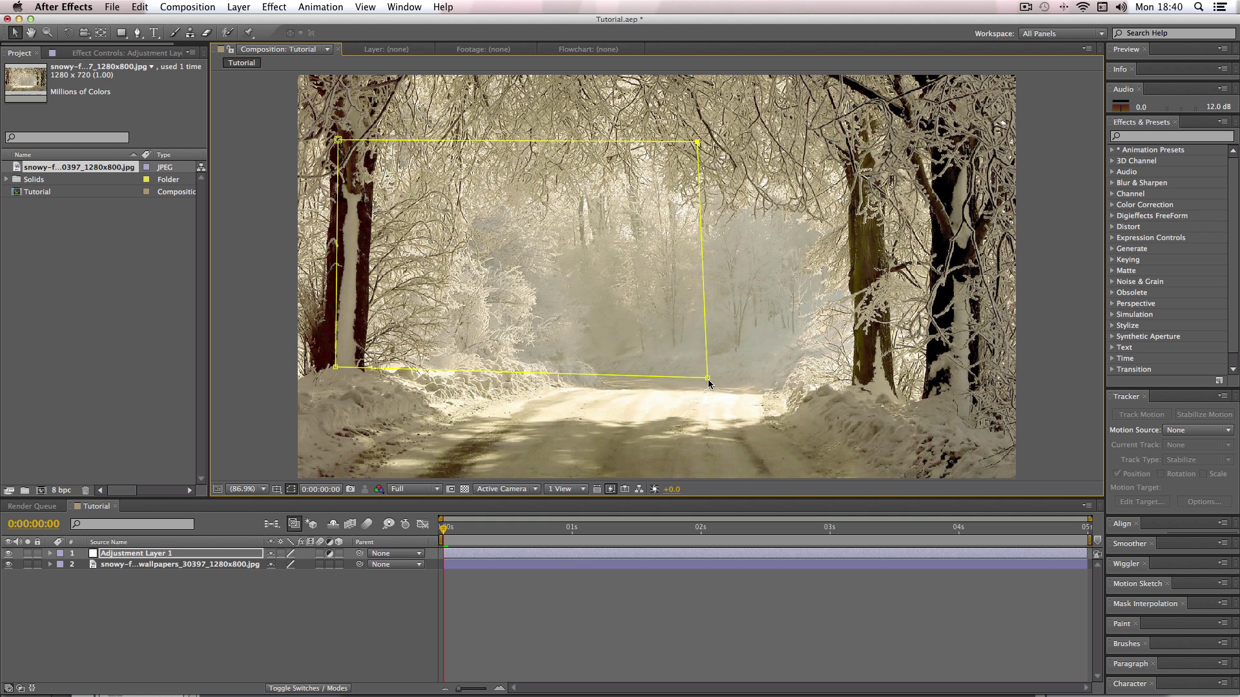
pyautogui.moveTo(709, 381); pyautogui.dragTo(706, 375)
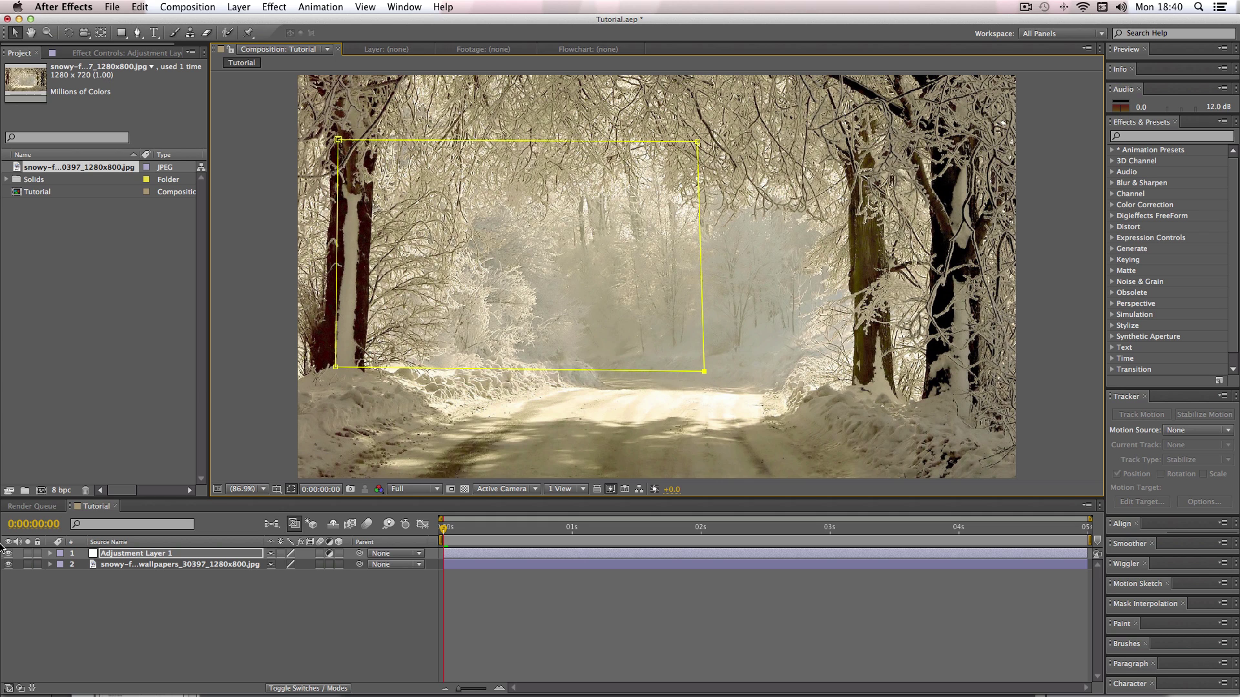
# Expand Mask 1, set a Mask Path keyframe at 0s, and move to 0:00:04:00.
pyautogui.click(50, 555)
pyautogui.click(61, 564)
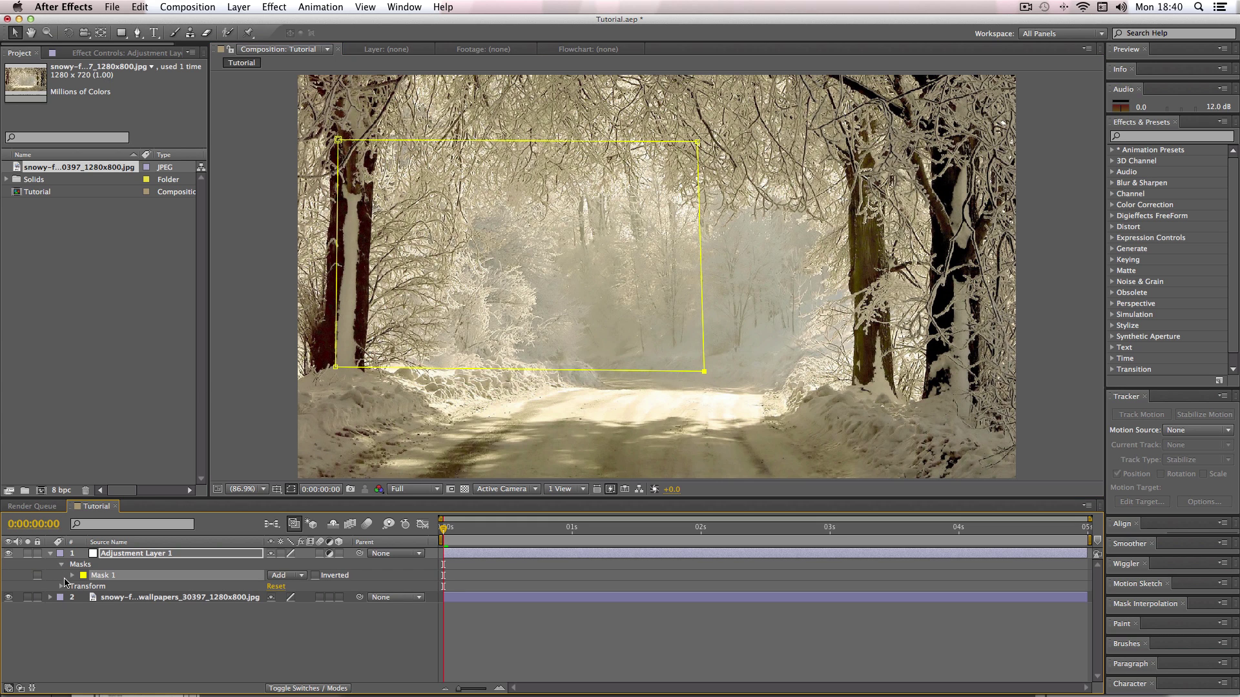
pyautogui.click(72, 575)
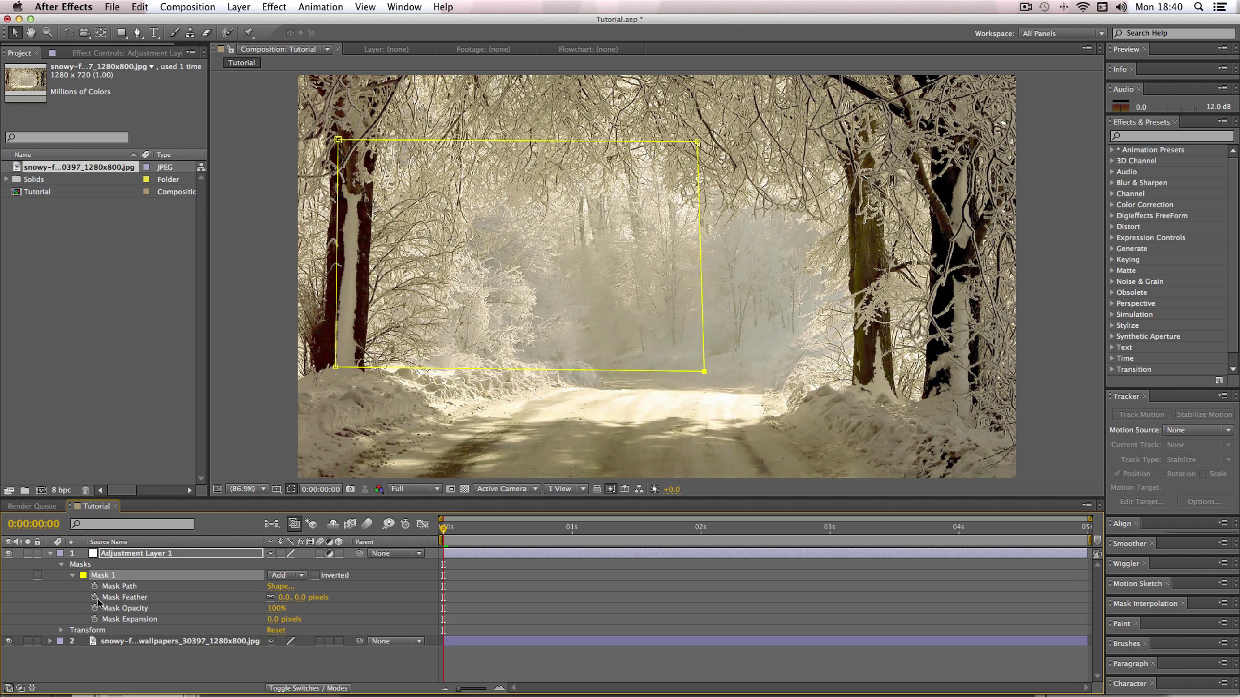
pyautogui.click(94, 587)
pyautogui.moveTo(557, 533); pyautogui.dragTo(902, 533)
pyautogui.moveTo(988, 529); pyautogui.dragTo(959, 529)
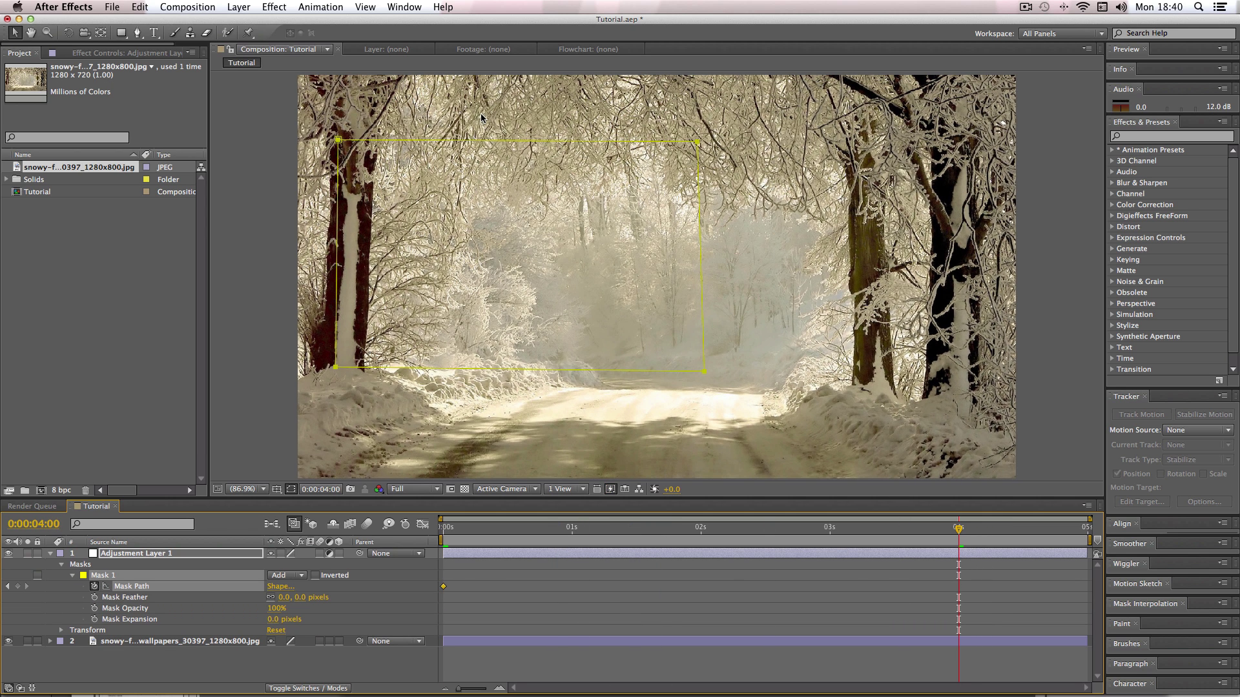
# Select the whole mask, drag it right over the right-hand trees, and return to 0.
pyautogui.moveTo(308, 120); pyautogui.dragTo(742, 413)
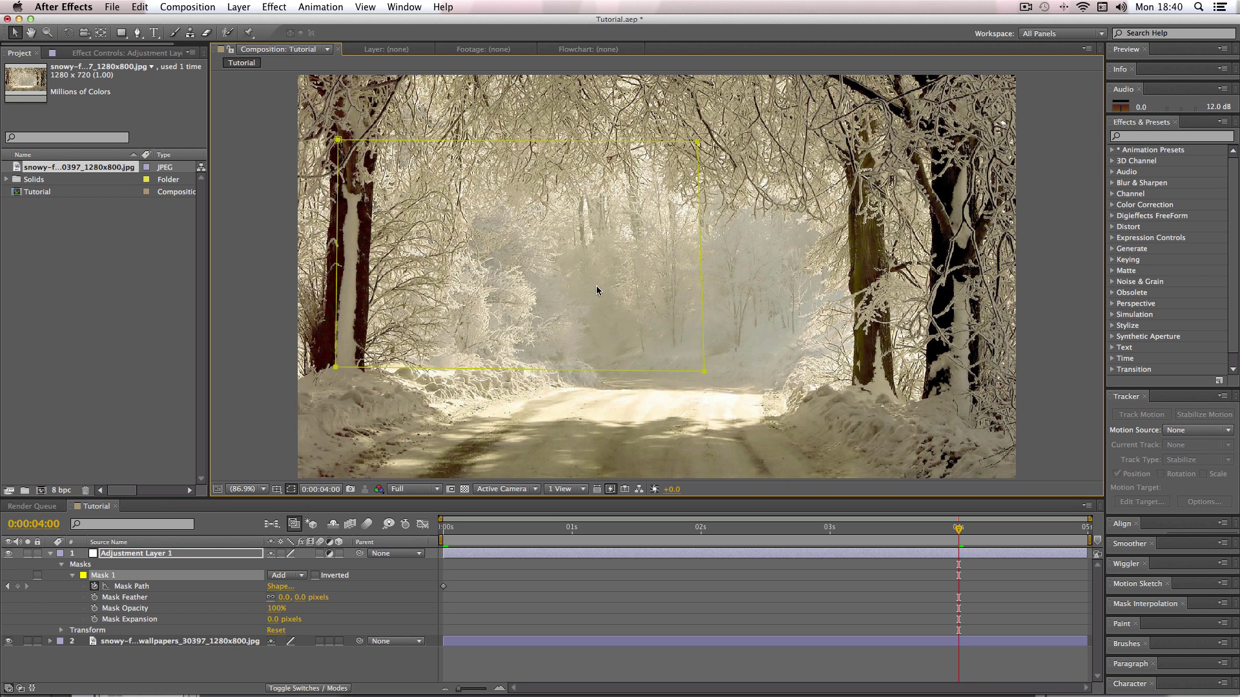
pyautogui.moveTo(698, 150); pyautogui.dragTo(990, 136)
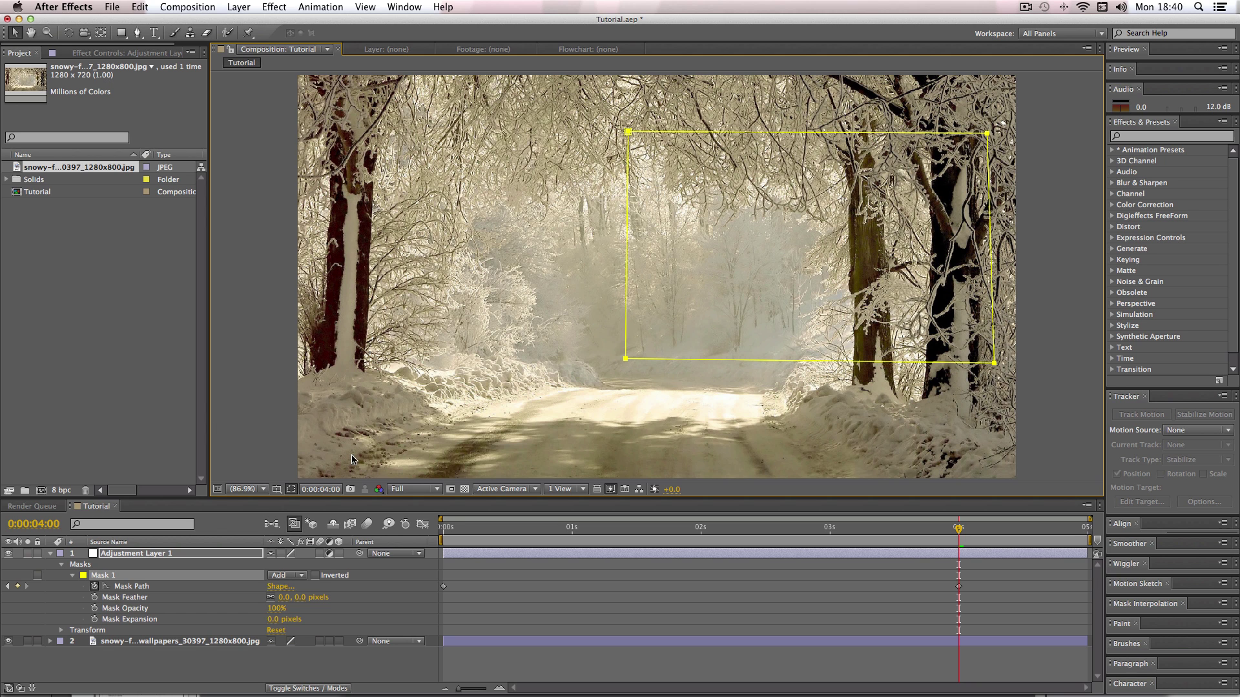
pyautogui.click(444, 528)
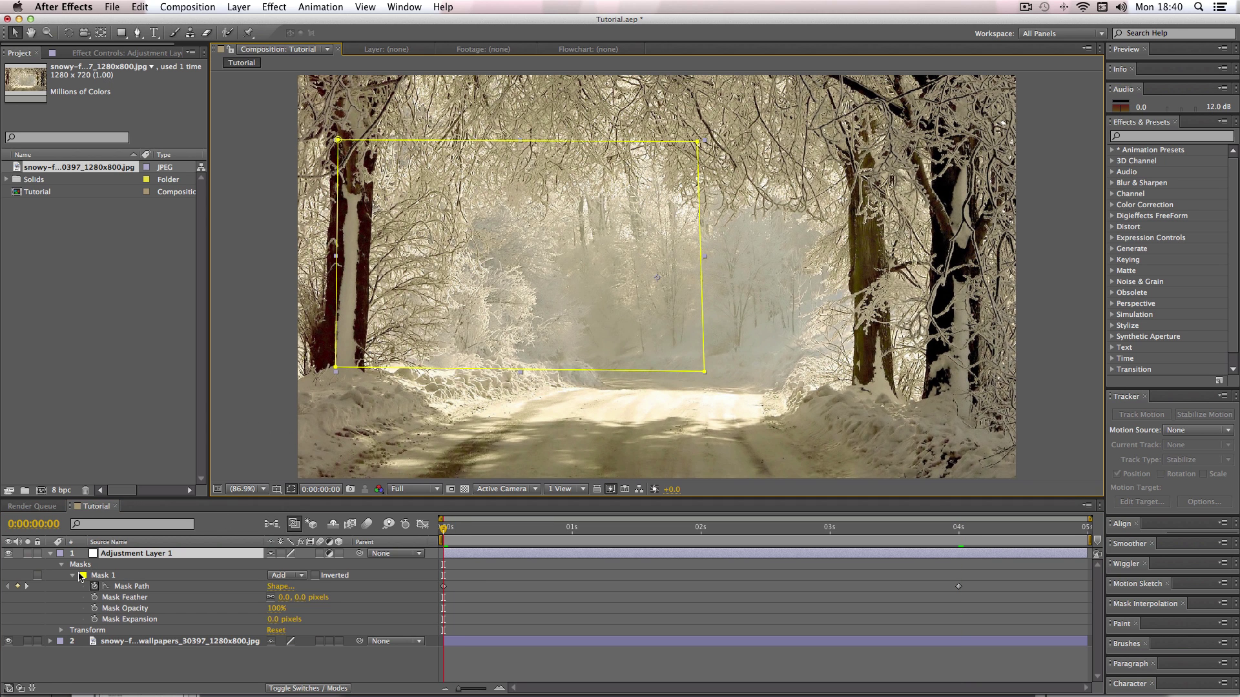
# Apply Effect > Blur & Sharpen > Lens Blur to Adjustment Layer 1.
pyautogui.rightClick(119, 557)
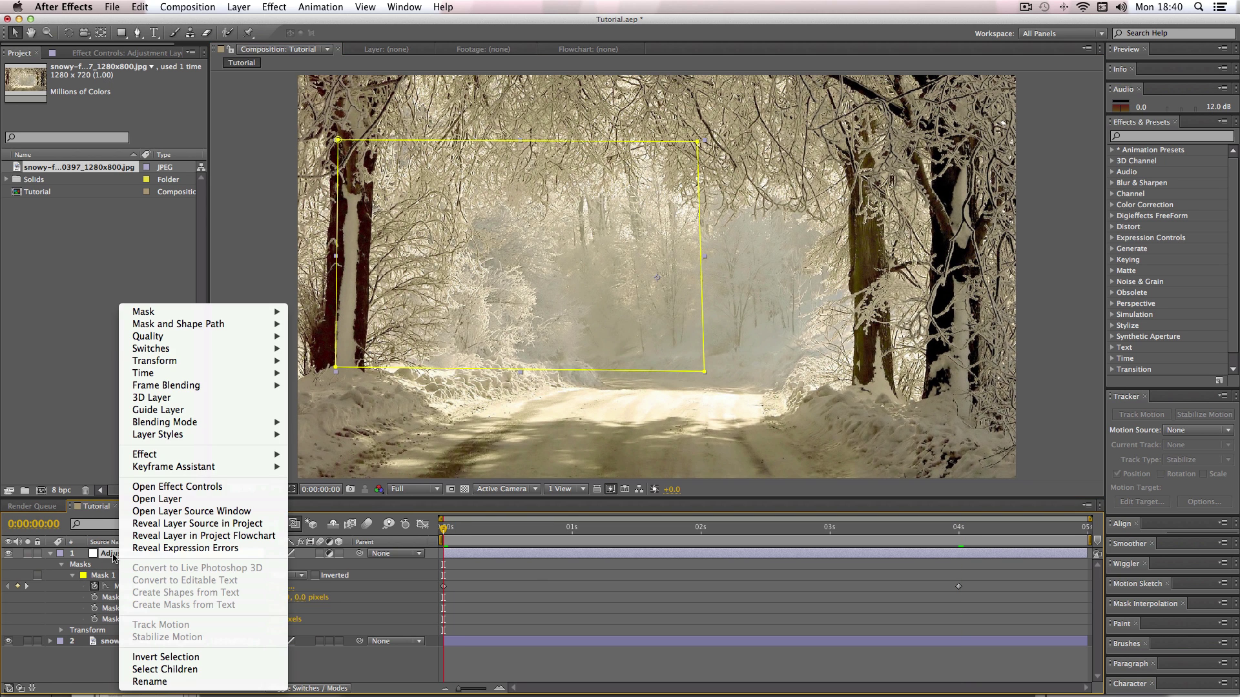
pyautogui.moveTo(166, 456)
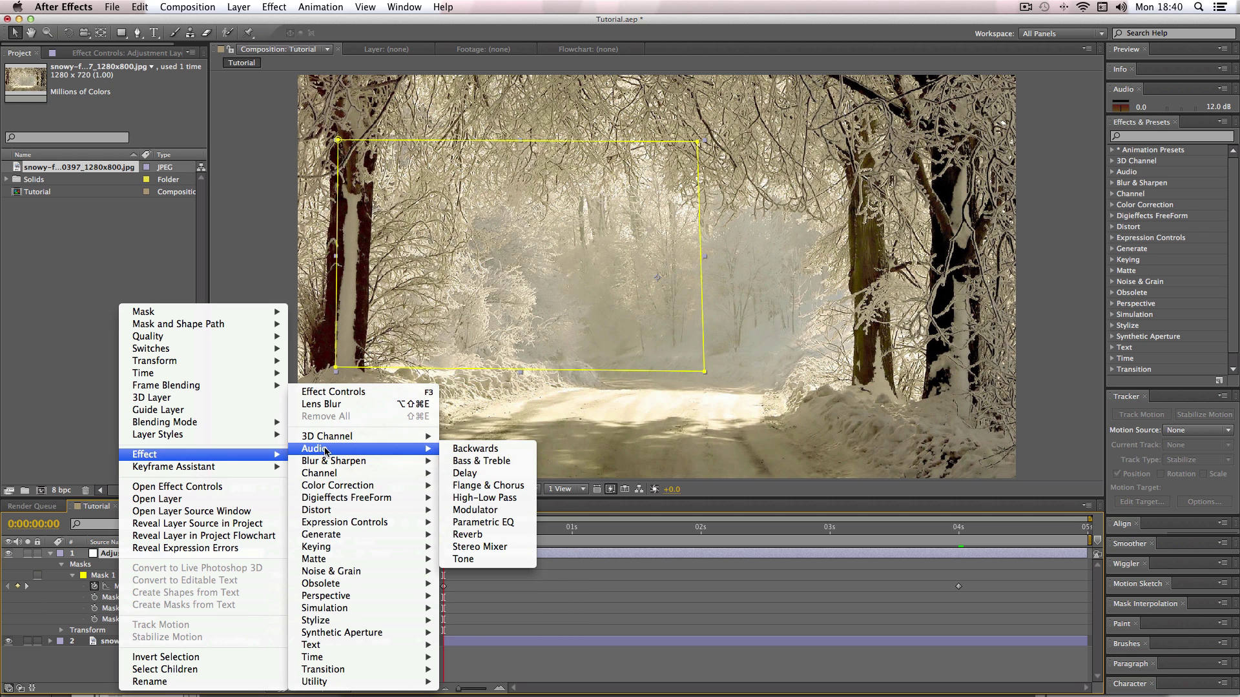
pyautogui.moveTo(333, 461)
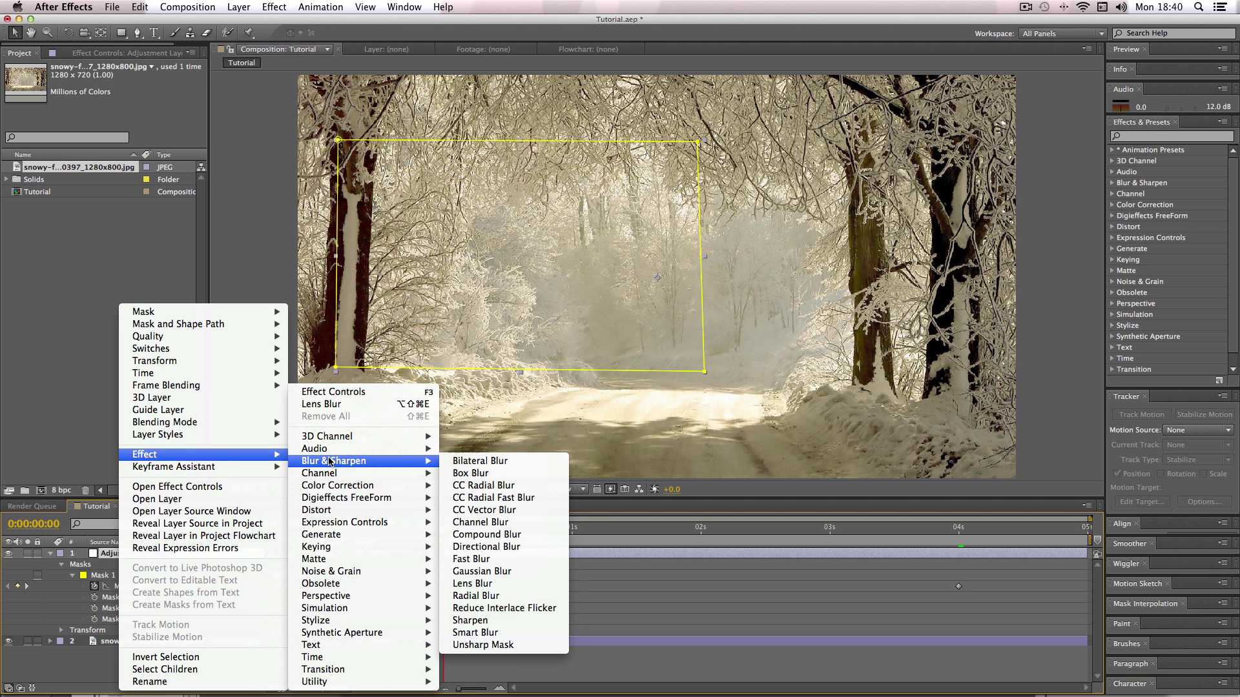
pyautogui.click(470, 584)
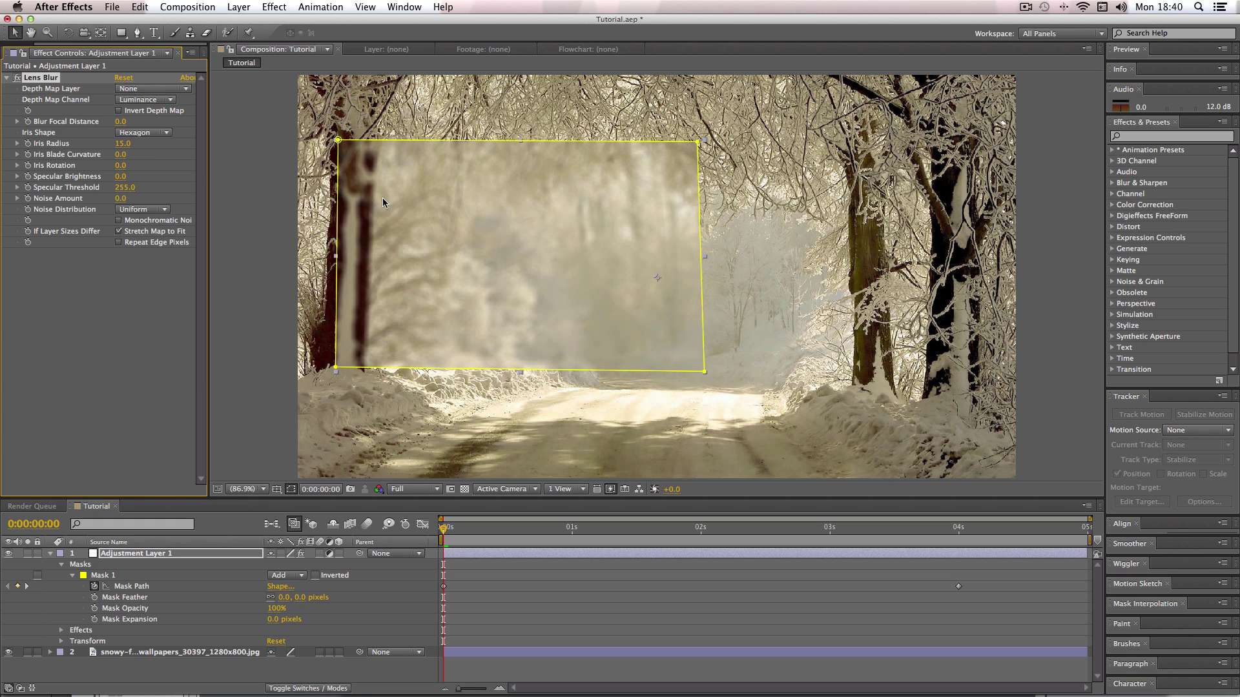
# Deselect the layer and preview the blurred rectangle sliding across the snowy forest.
pyautogui.click(245, 256)
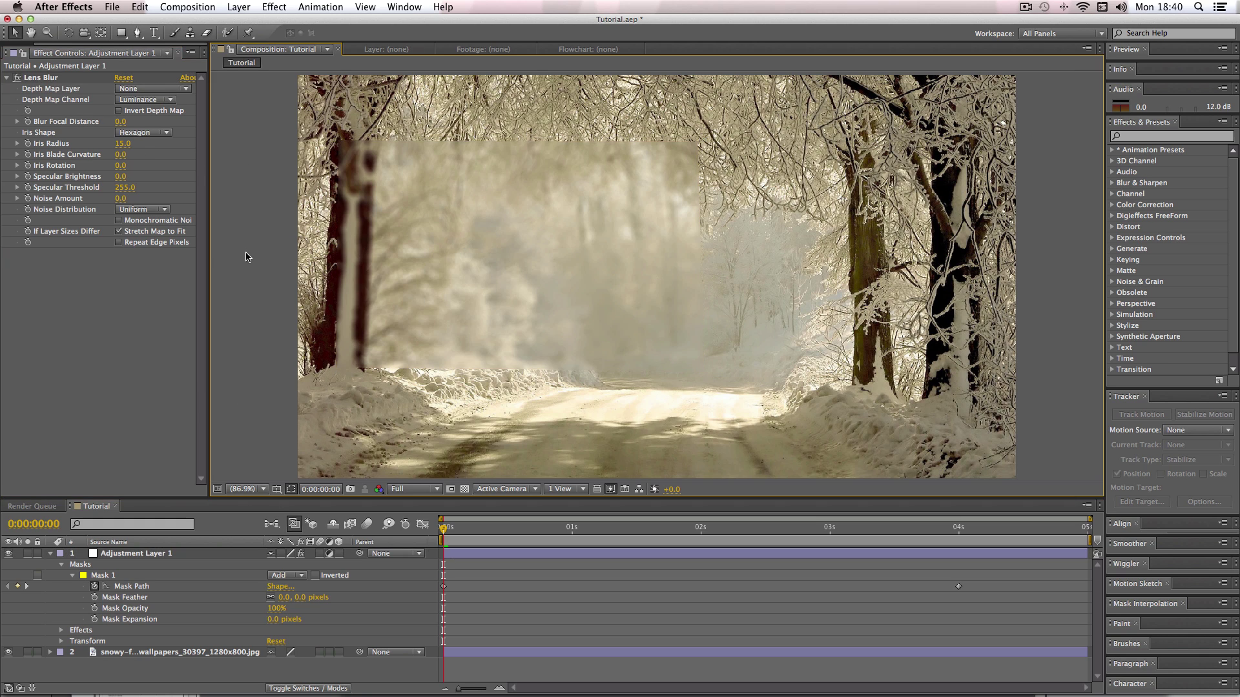
pyautogui.press('KP_0')
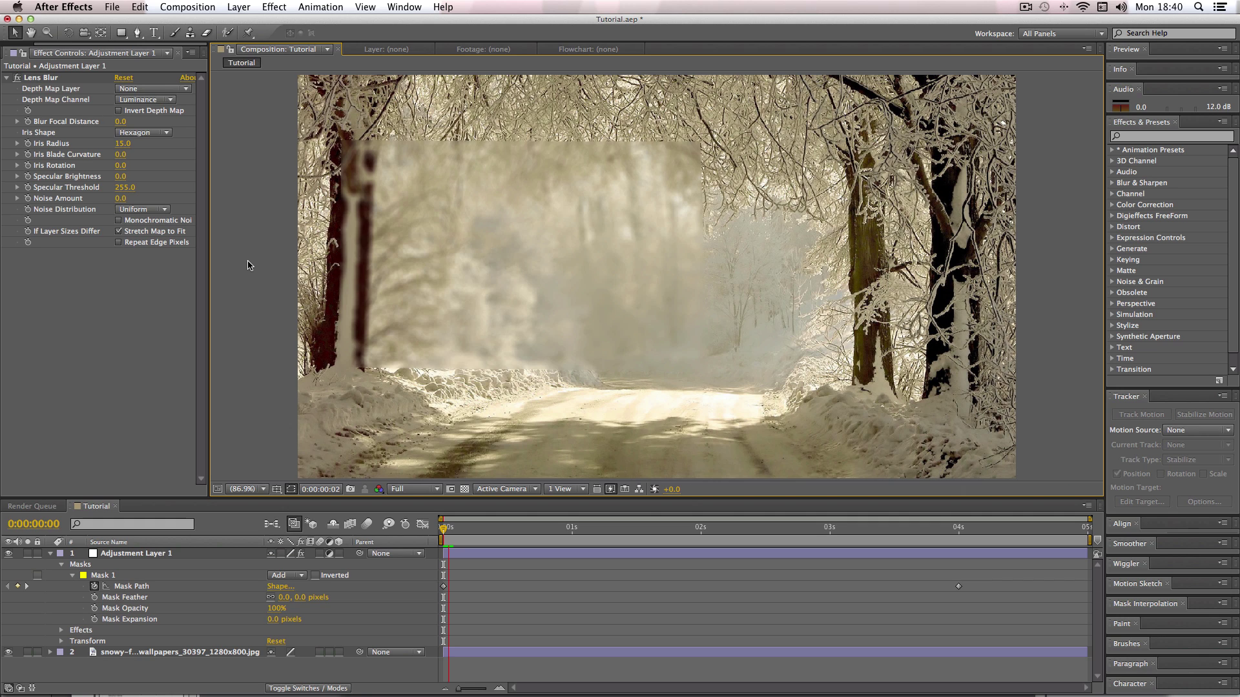